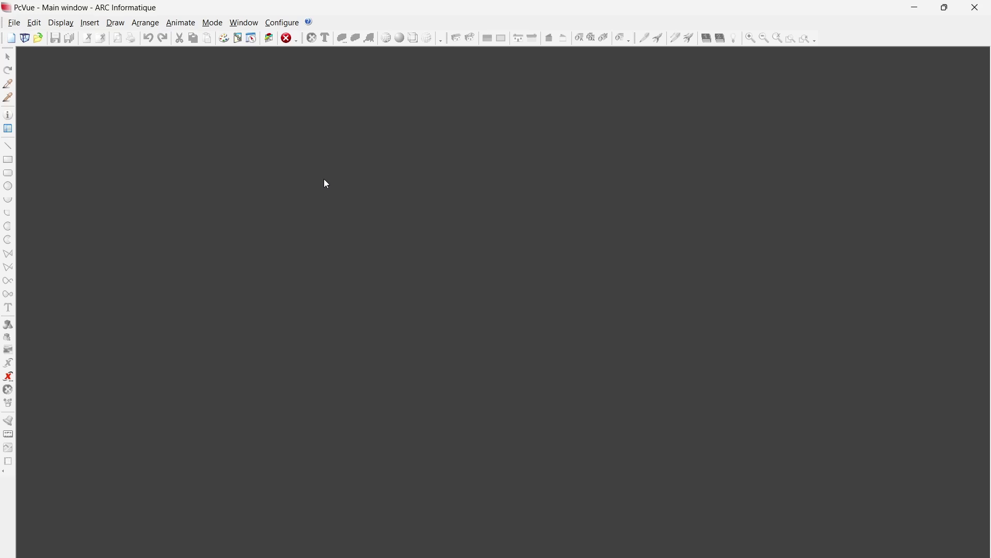
Open the project settings and review the station startup options, including the first window and user programs
left_click(283, 24)
mouse_move(299, 81)
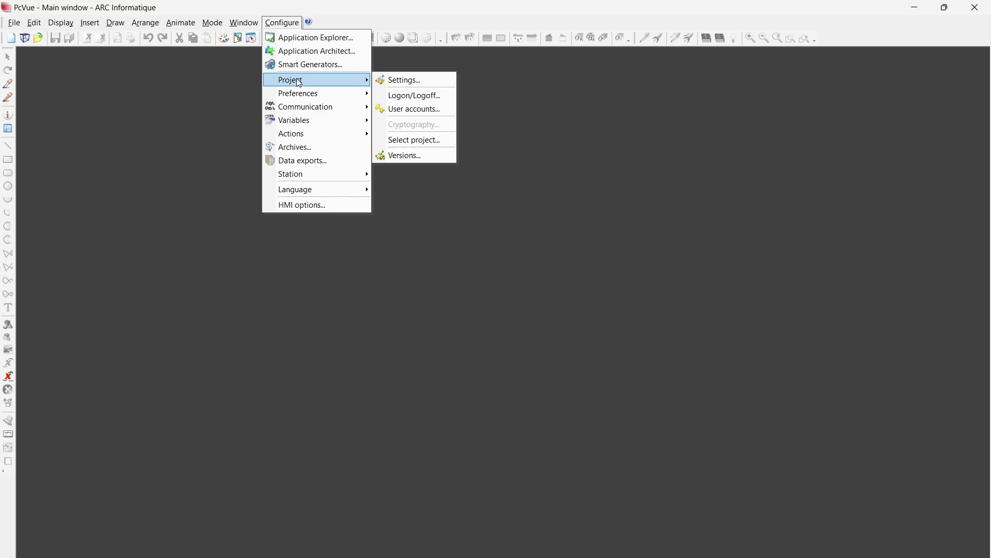
left_click(405, 81)
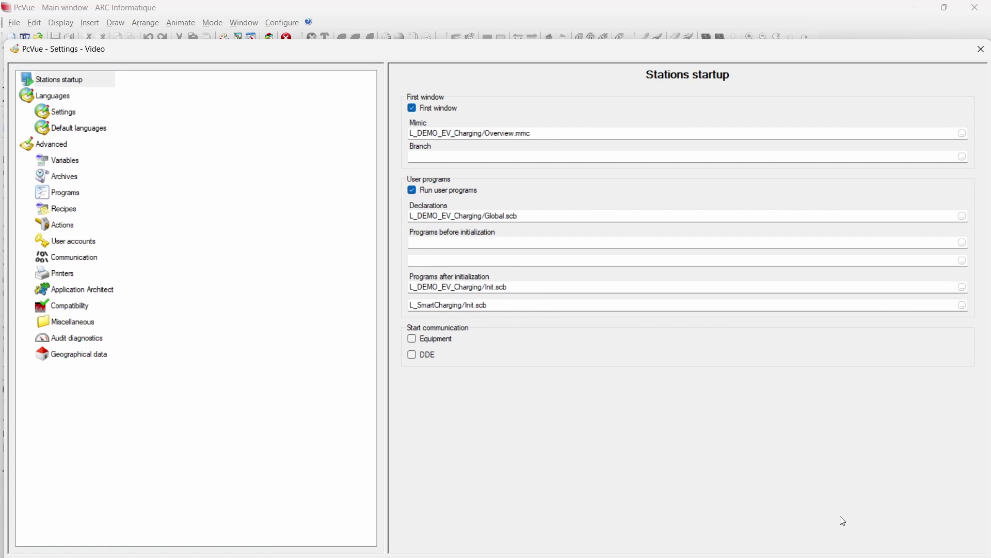
key("Escape")
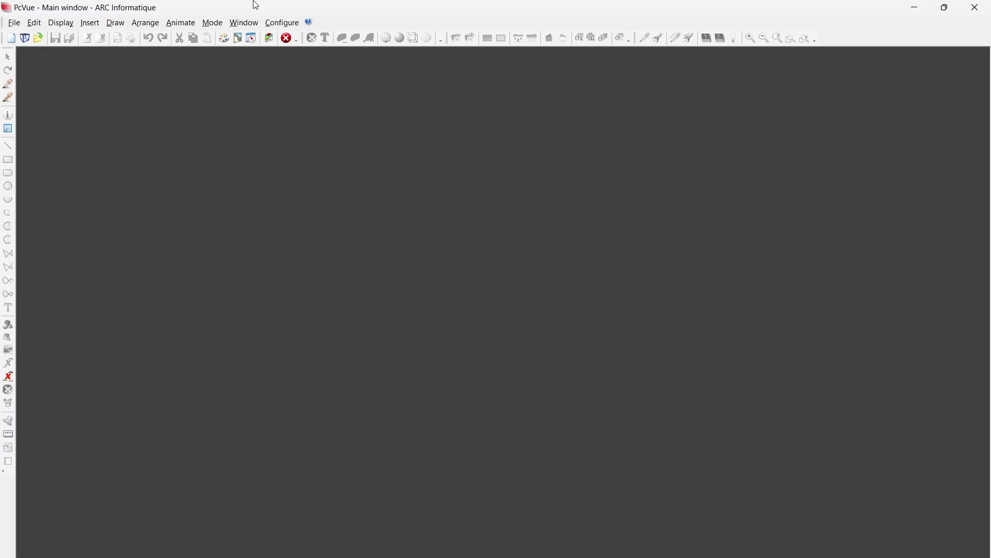
Open Application Architect and add an instance of the WithSmartChargingP template from L_DEMO_EV_Charging to DEMO_EV_Charge
left_click(282, 22)
left_click(333, 51)
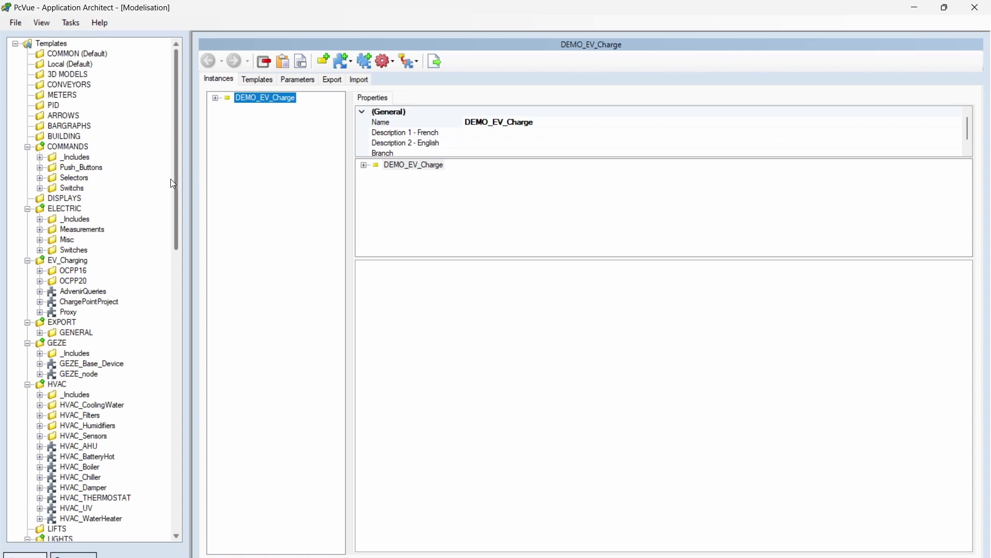
scroll(115, 188, "down", 15)
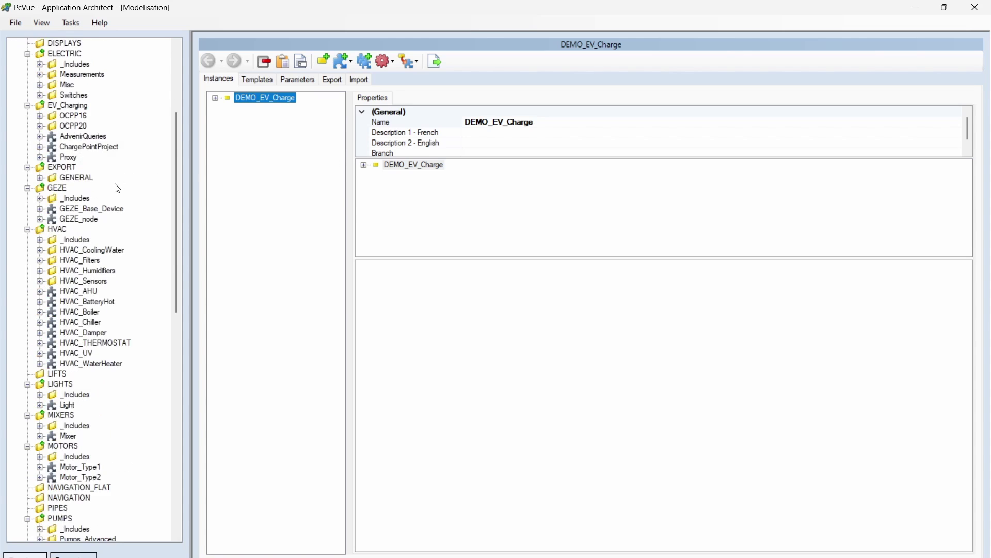
left_click(216, 98)
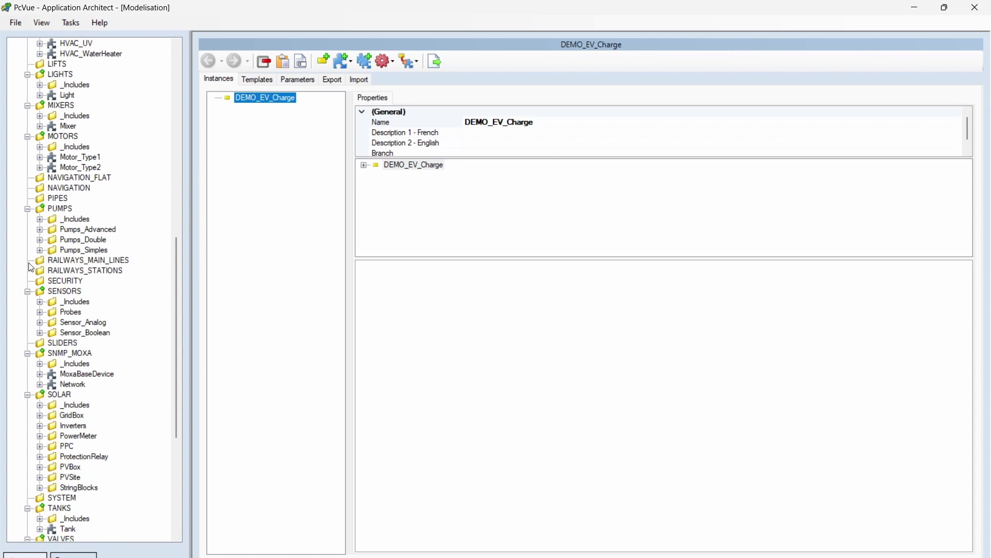
scroll(31, 264, "down", 7)
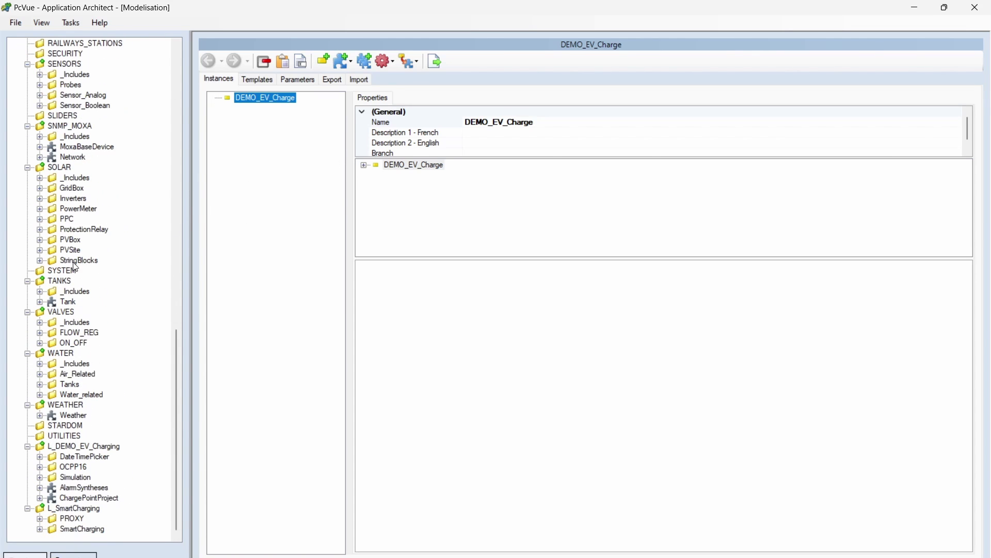
left_click(40, 498)
left_click(88, 510)
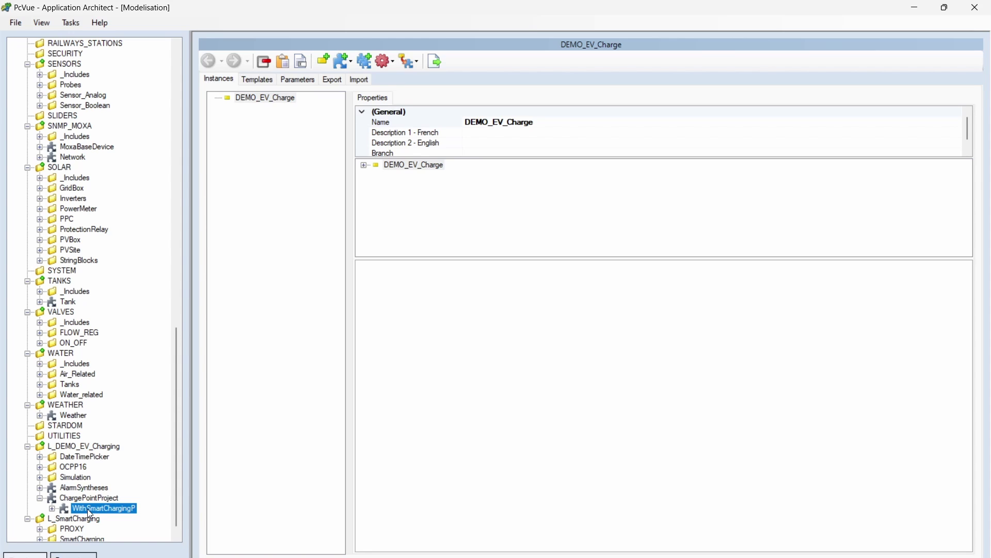
left_click_drag(90, 513, 264, 109)
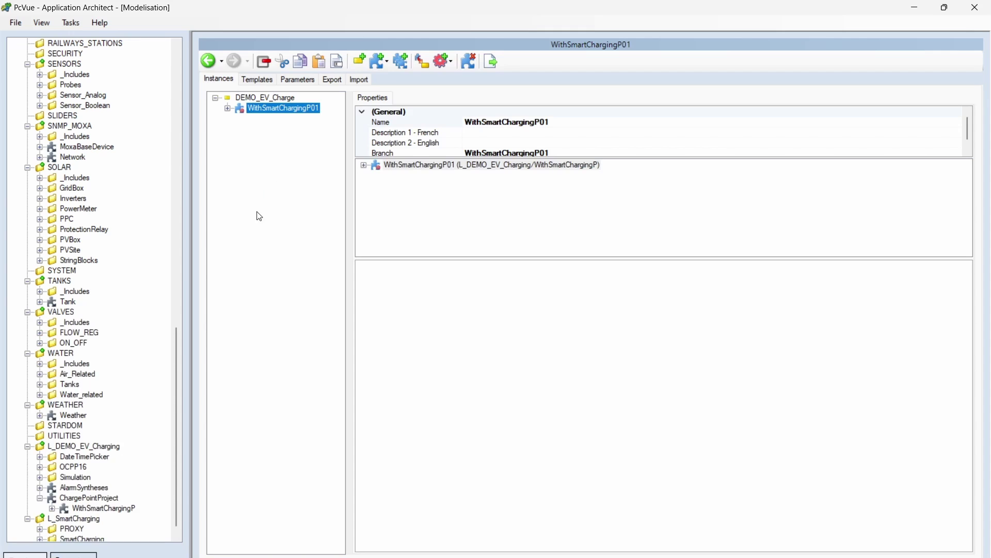
Add a charge point instance under WithSmartChargingP01 from the OCPP16 template WithSmartChargingChargePoint
scroll(87, 333, "down", 1)
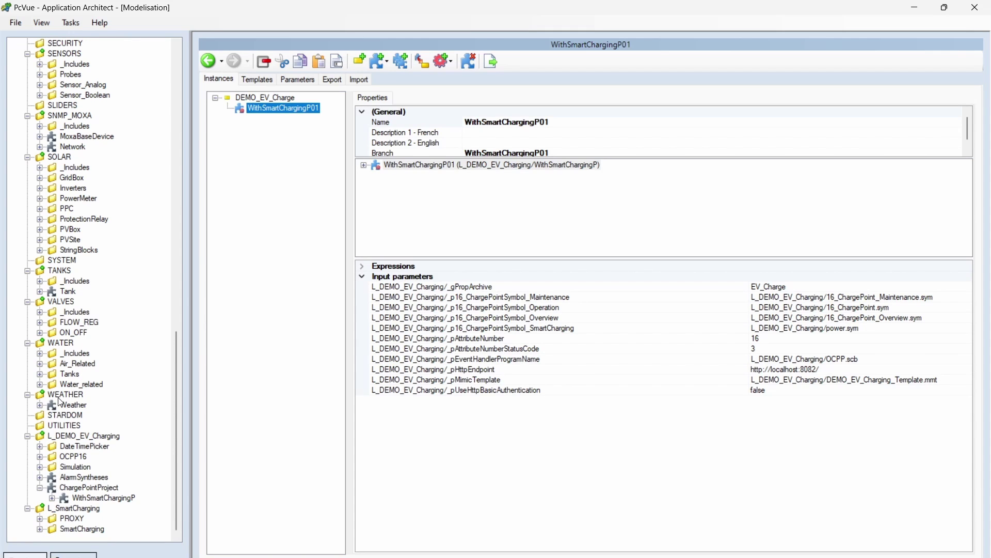
left_click(39, 457)
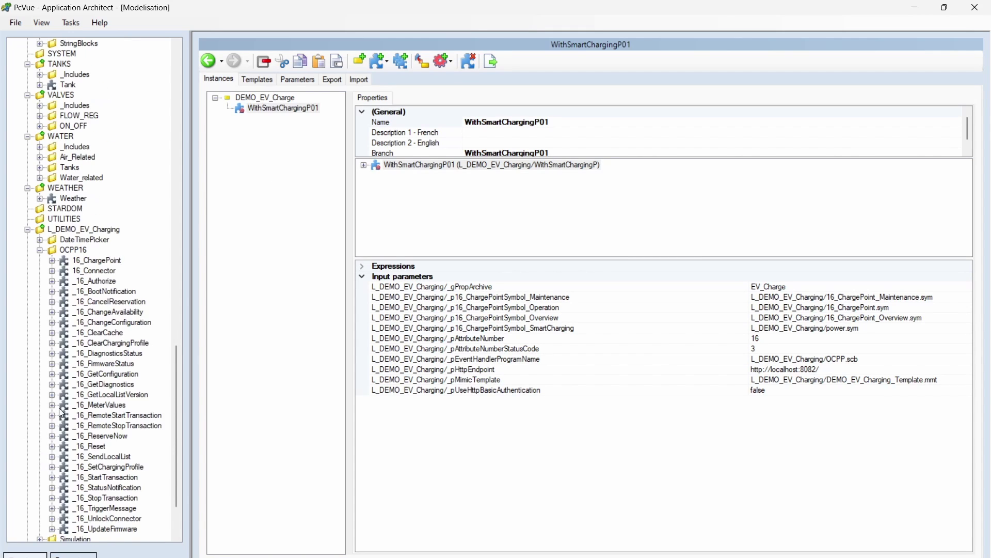
left_click(52, 261)
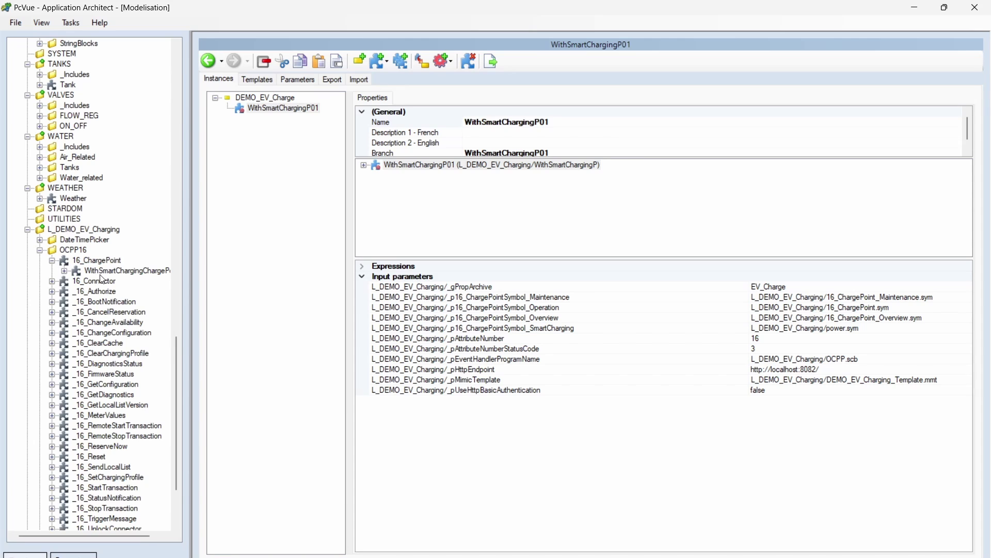
left_click_drag(103, 271, 294, 116)
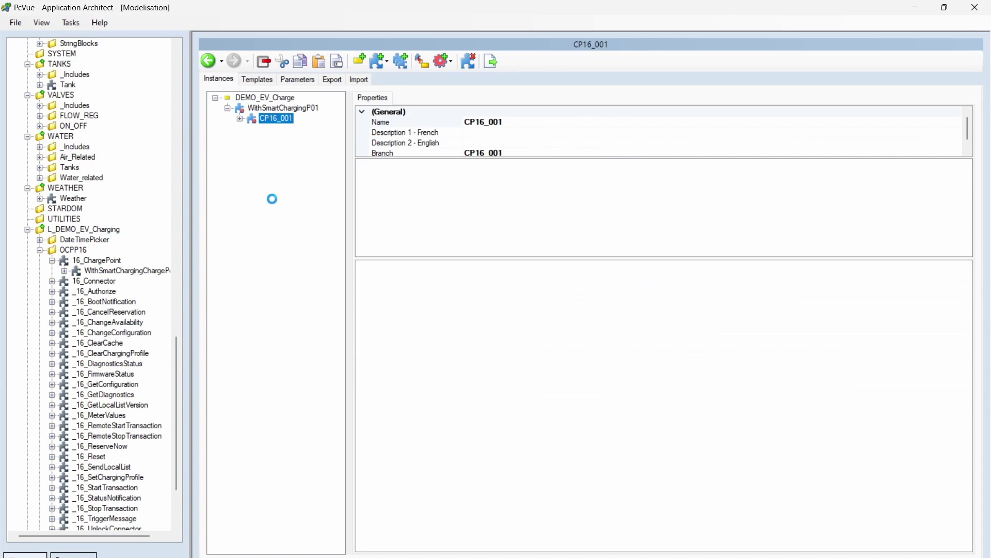
Add a connector instance under charge point CP16_001 from the WithSmarChargingC template, keeping the proposed name 01
left_click(52, 281)
left_click(96, 292)
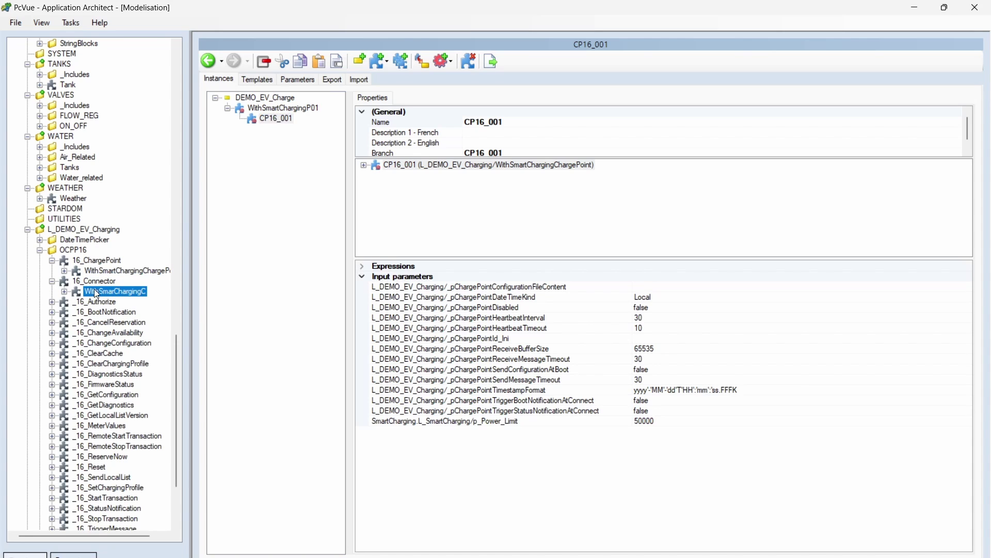
left_click_drag(96, 292, 285, 121)
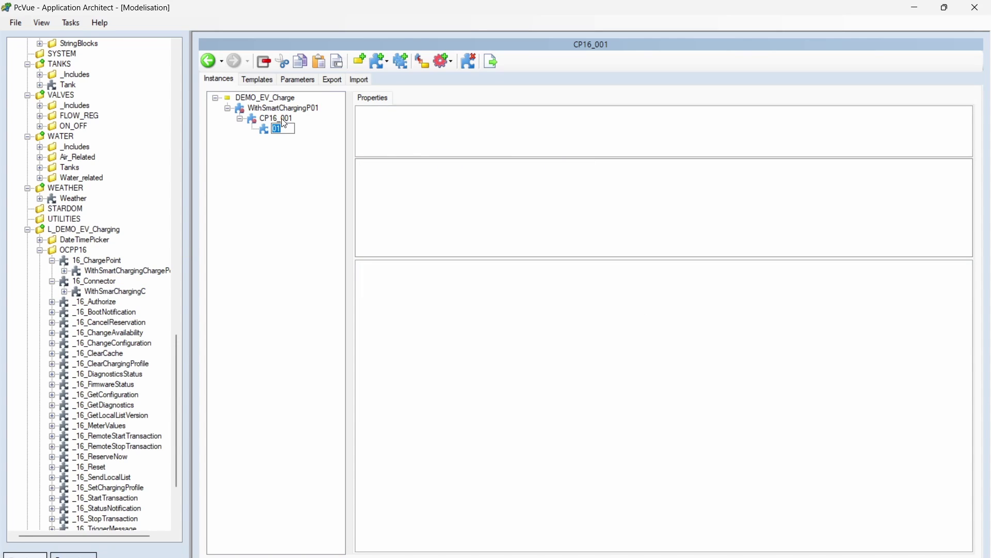
key("Return")
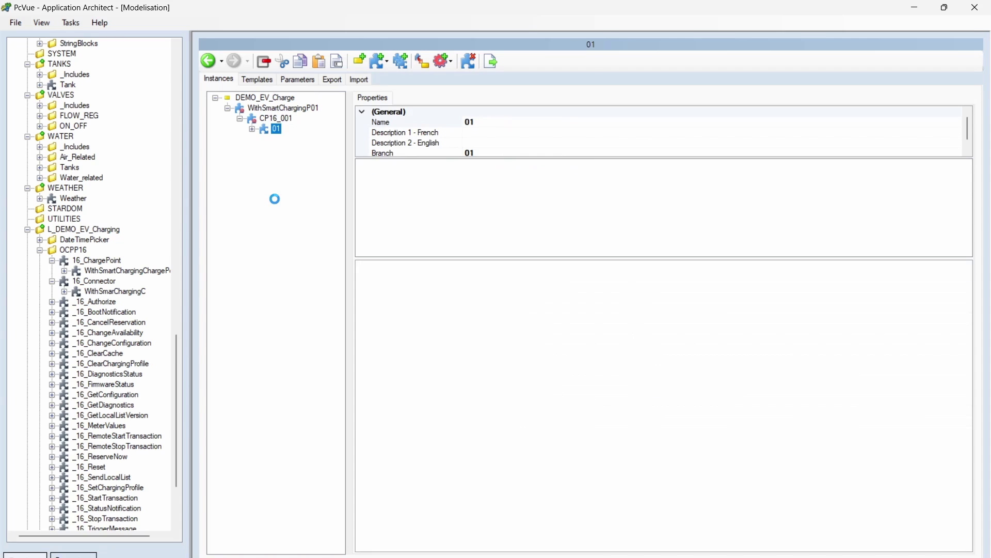
Review the input parameters of the WithSmartChargingP01 project, charge point CP16_001 and connector 01, plus the connector's expressions
left_click(271, 108)
left_click(279, 119)
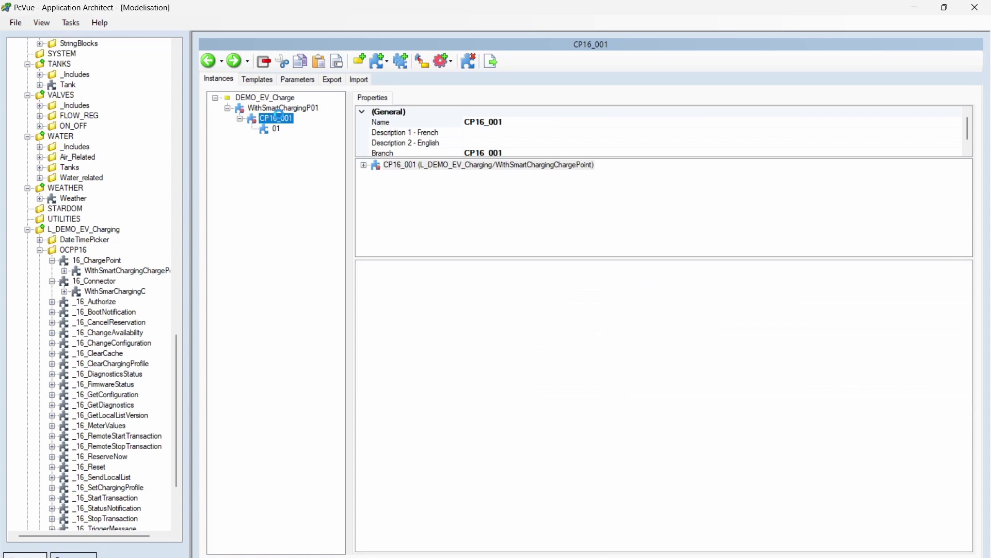
left_click(284, 106)
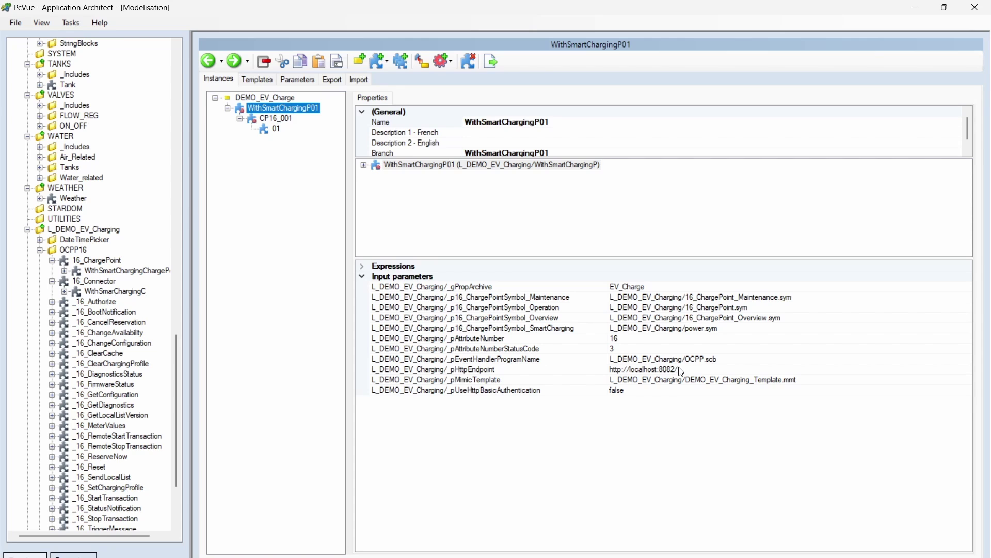
left_click(278, 120)
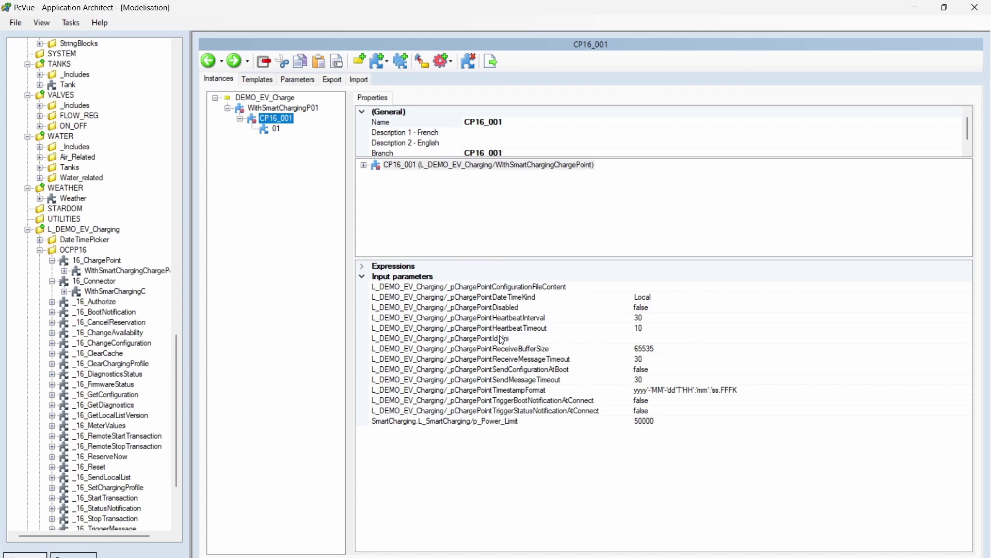
scroll(493, 149, "down", 1)
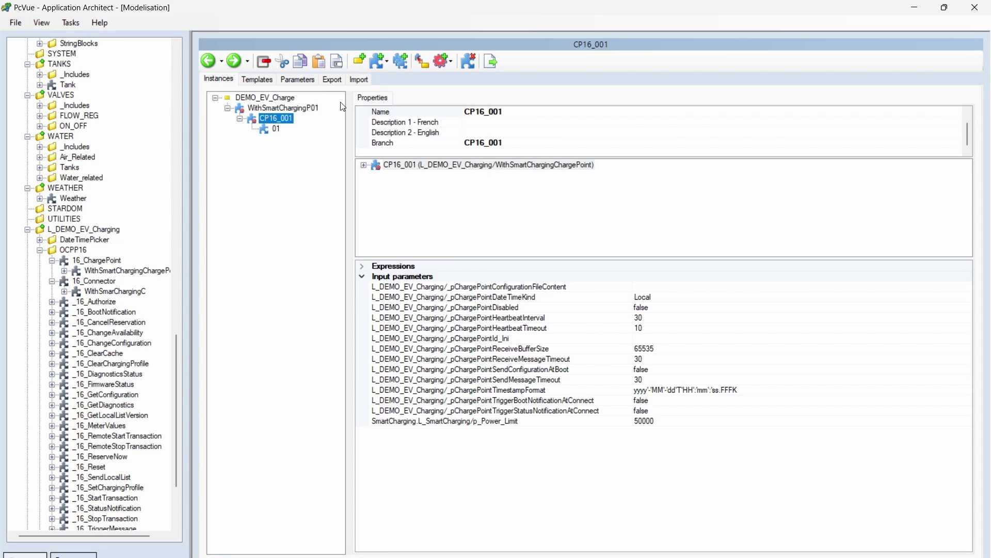
left_click(277, 130)
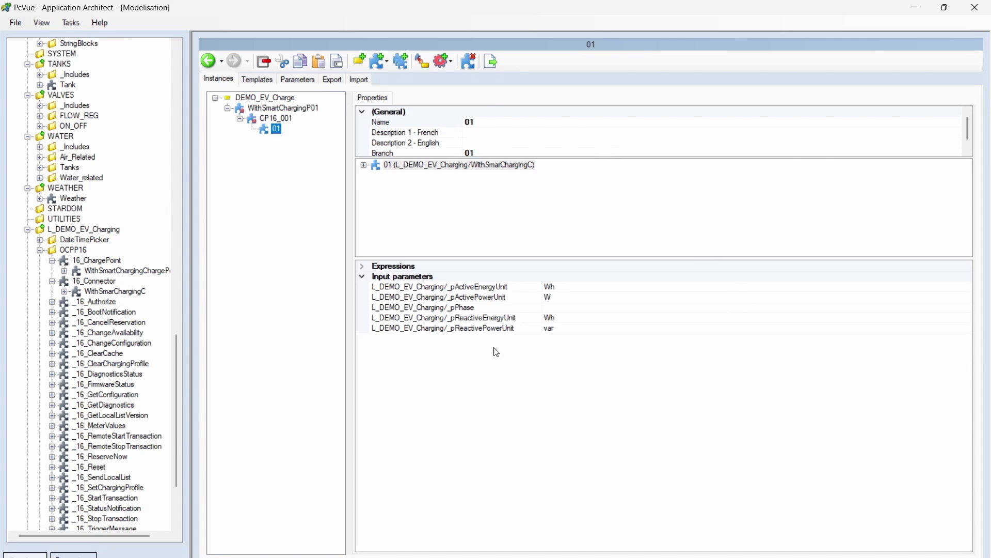
left_click(362, 266)
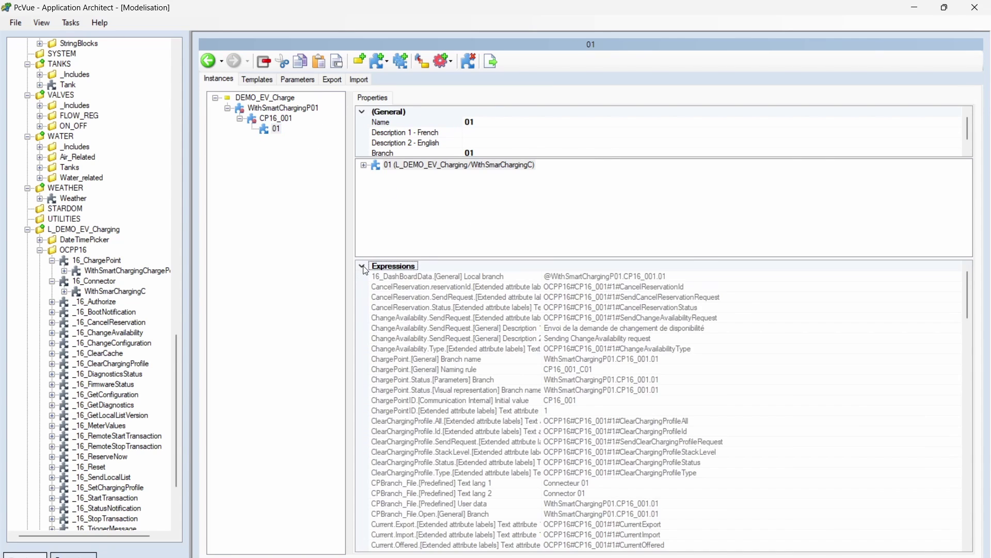
left_click(362, 266)
left_click(283, 239)
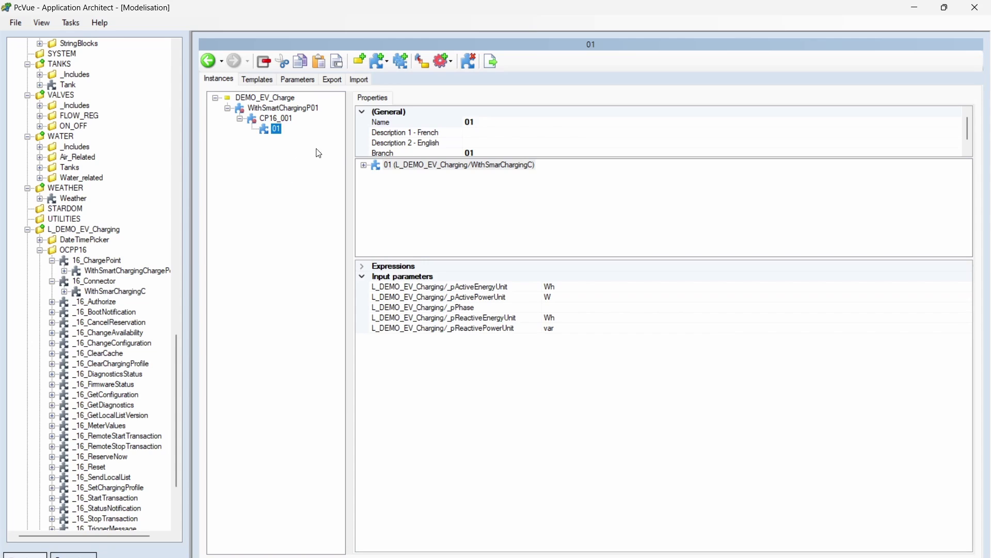
left_click(283, 107)
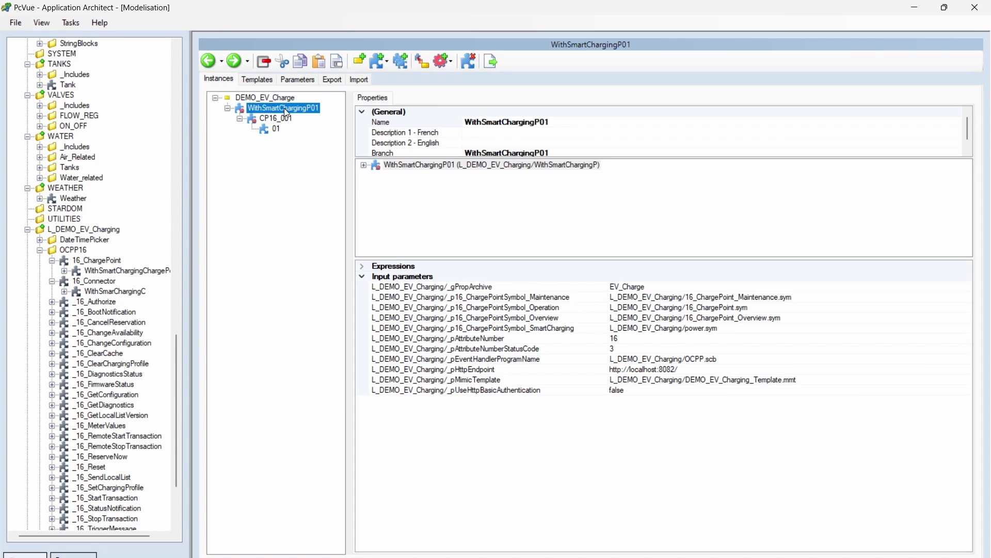
right_click(284, 108)
left_click(327, 145)
right_click(288, 110)
left_click(256, 160)
Copy charge point CP16_001 with its connector and paste seven occurrences using prefix CP16_, three fixed digits, start value 2 and step 1
left_click(288, 122)
right_click(290, 123)
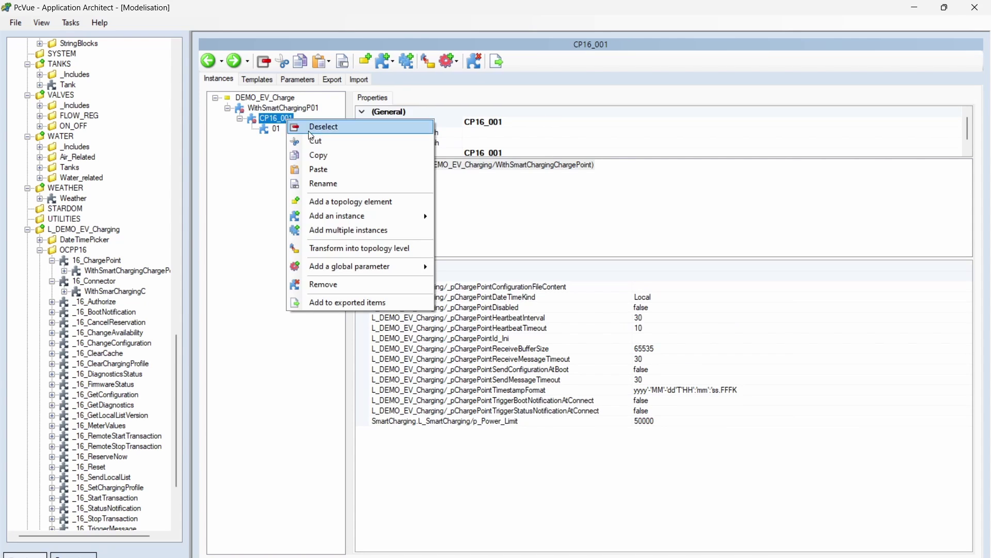
left_click(342, 156)
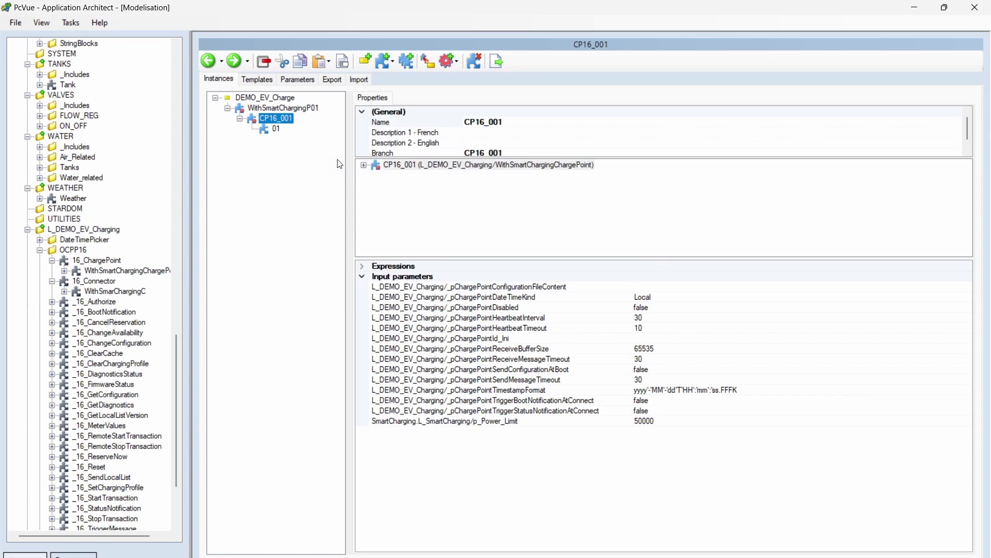
right_click(284, 120)
mouse_move(338, 171)
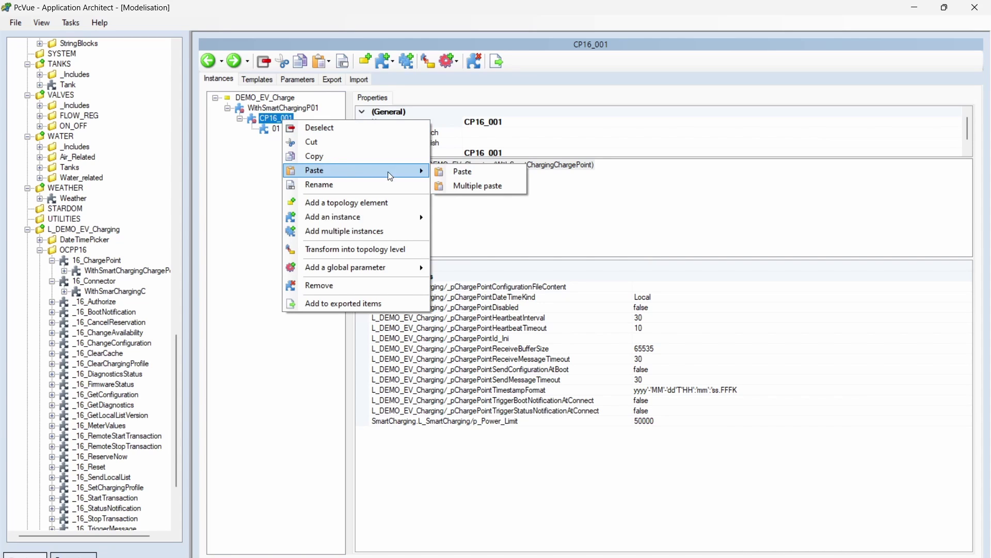
left_click(458, 187)
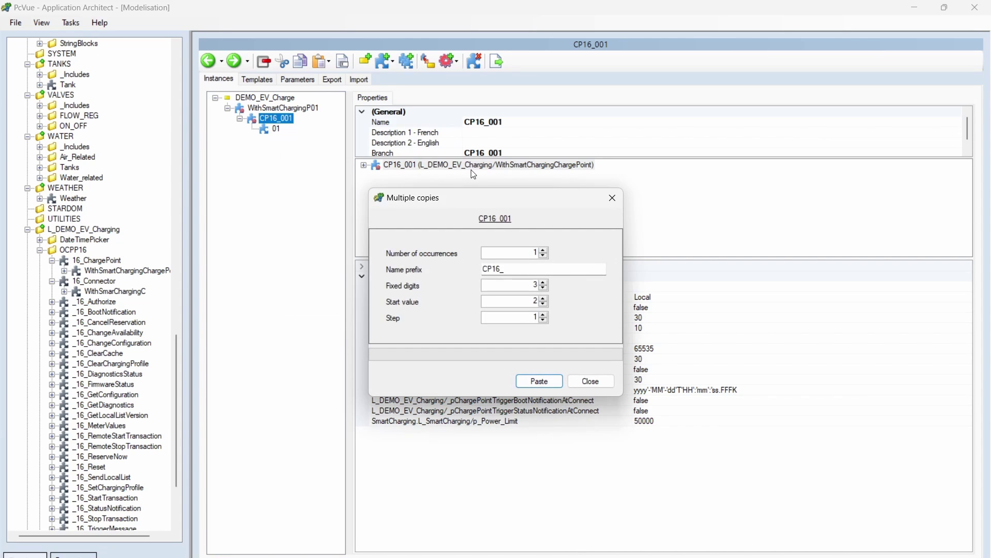
left_click(546, 256)
type("7")
left_click(547, 381)
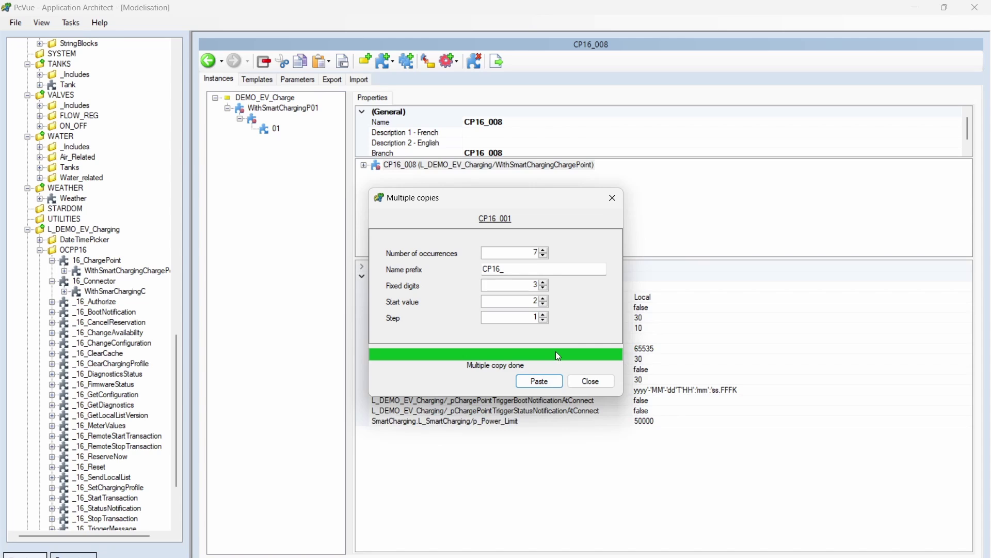
left_click(593, 383)
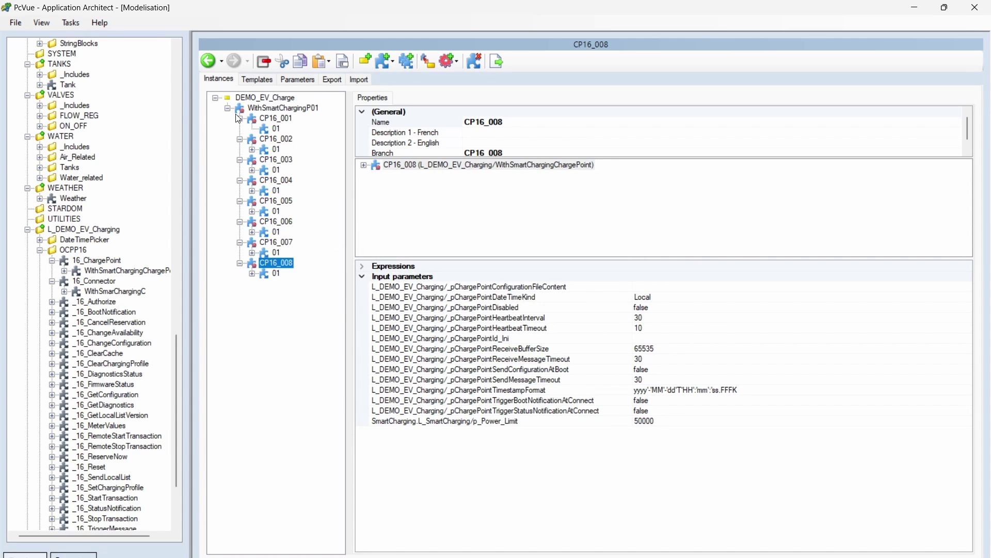
Generate the application with graphical elements, using fast synchronization
left_click(71, 22)
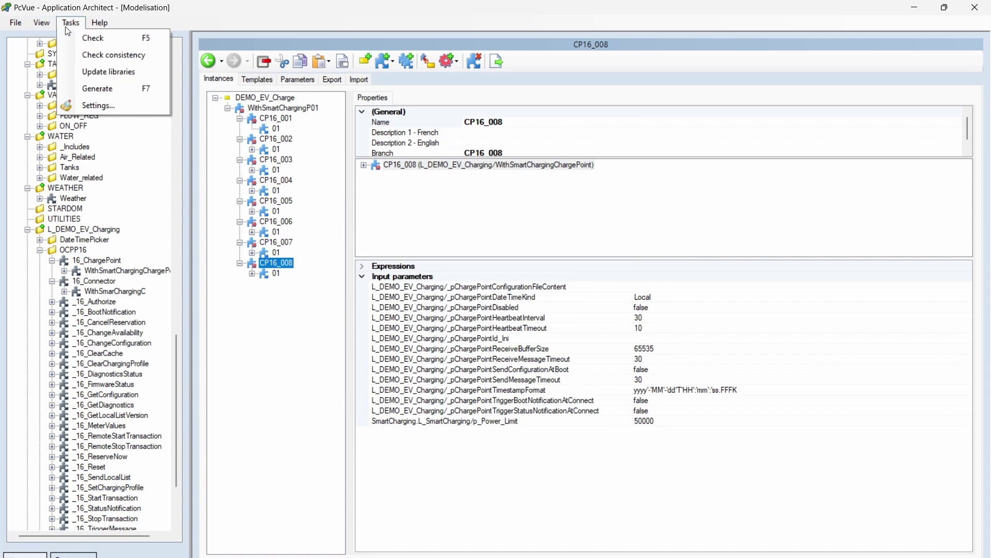
left_click(103, 88)
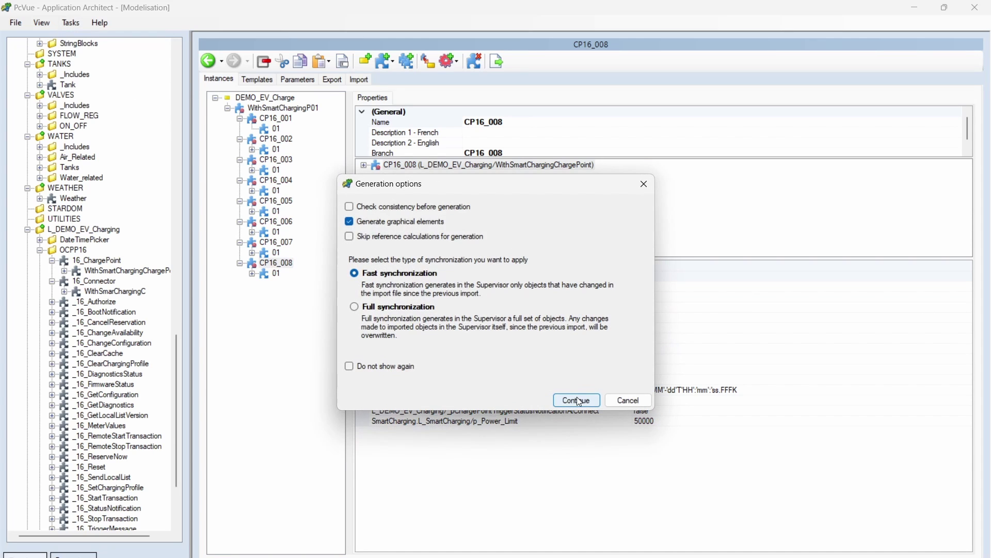
left_click(581, 403)
left_click(538, 339)
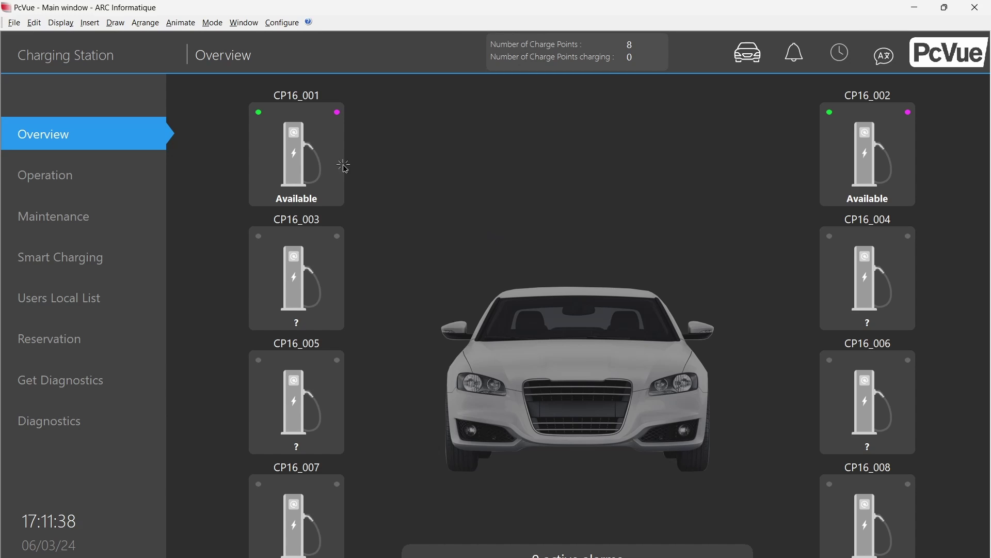
Switch to the charge point simulator in the browser and send an Available status notification for CP16_001's connector 1
mouse_move(321, 130)
key("alt+Tab")
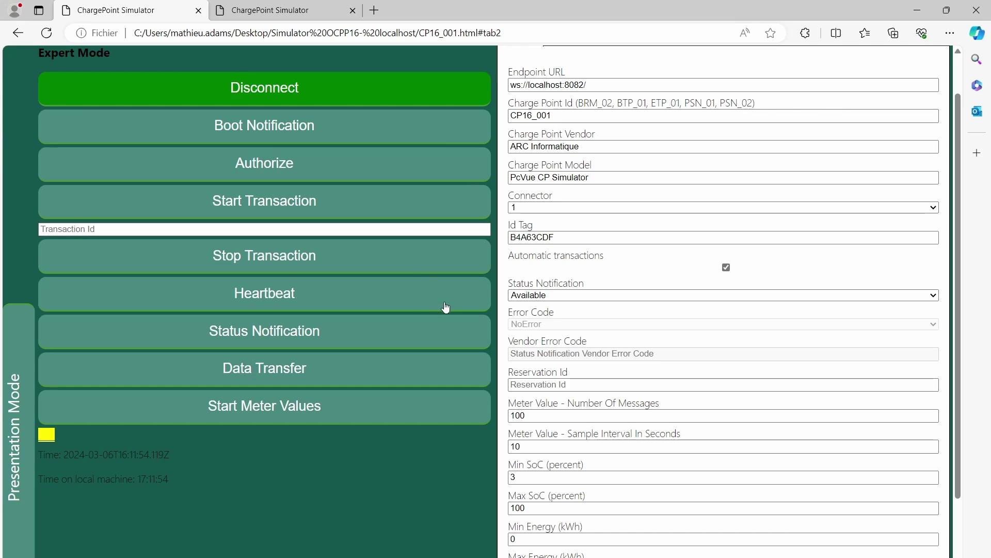
left_click(579, 296)
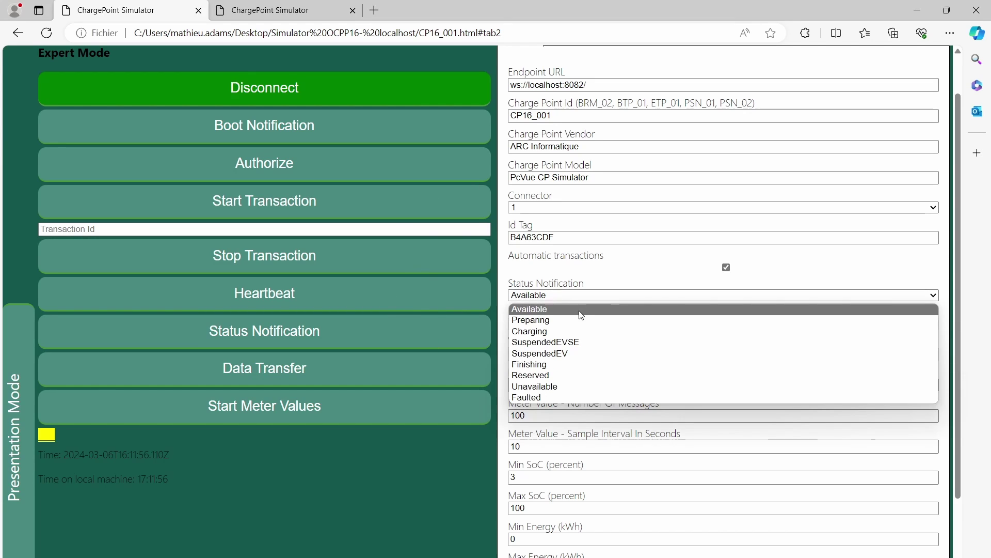
left_click(578, 310)
left_click(310, 342)
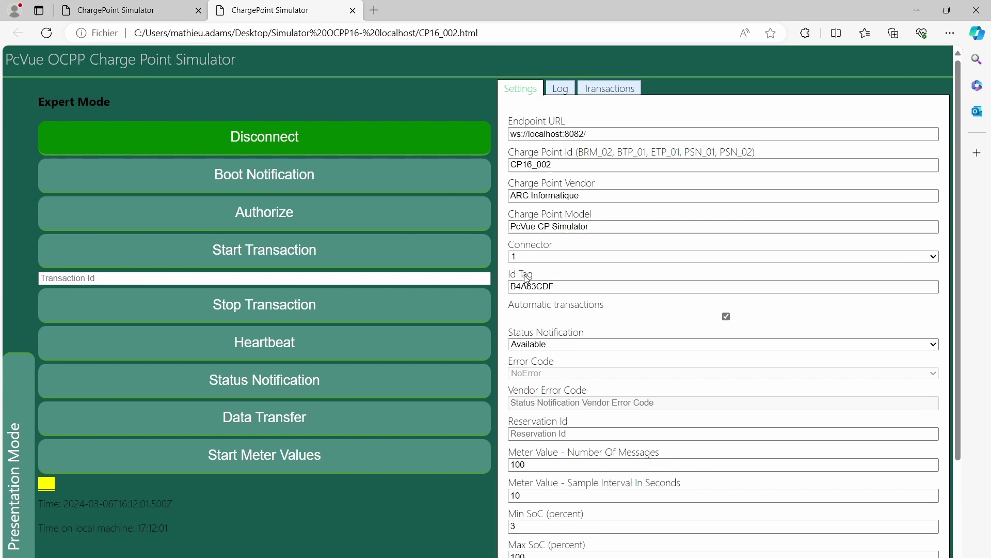
Send an Available status notification from the CP16_002 simulator page and return to the PcVue supervision window
left_click(568, 344)
left_click(446, 359)
left_click(299, 380)
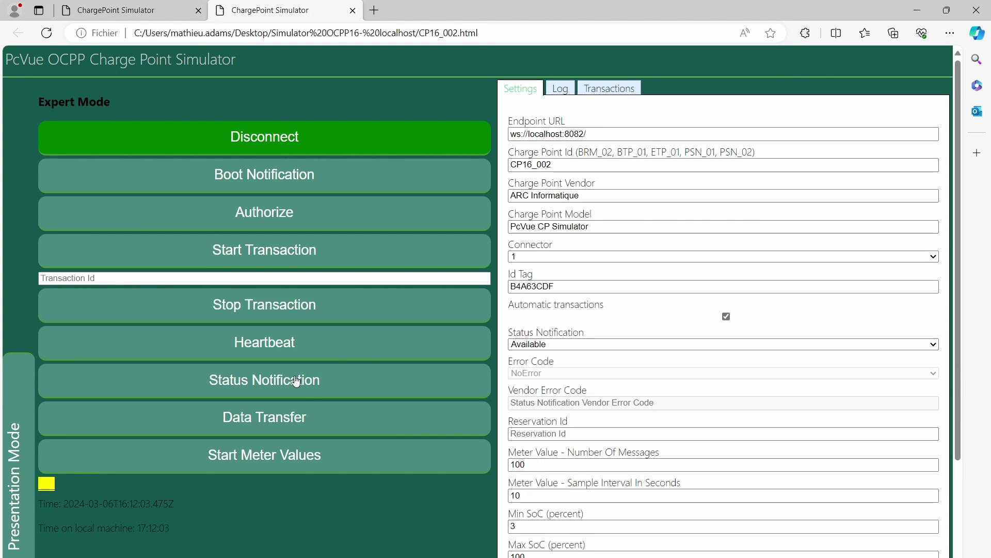
key("ctrl+shift+Tab")
key("alt+Tab")
key("alt+Tab")
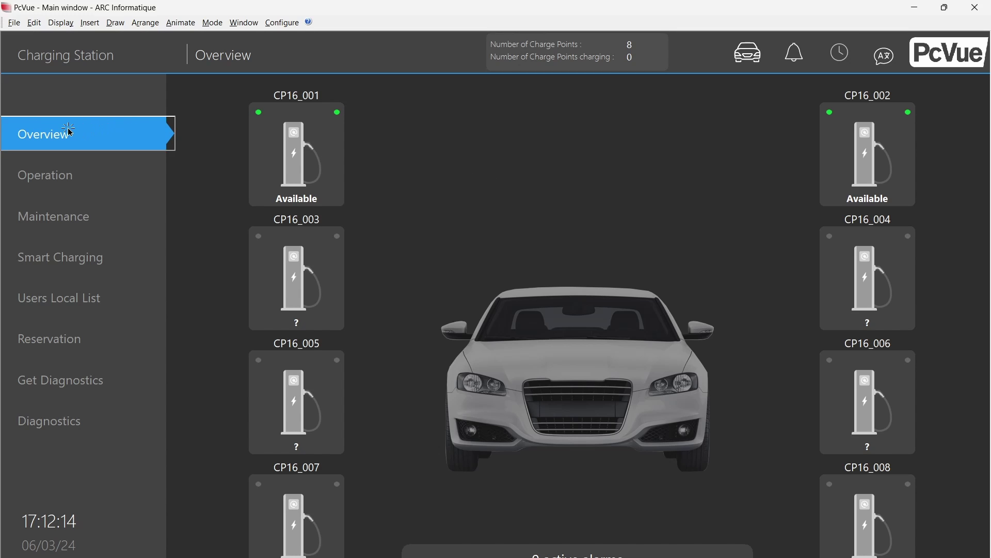
Look at the smart charging profile settings of charge point CP16_001 and open the site's Intelligent Power Allocation view
left_click(62, 264)
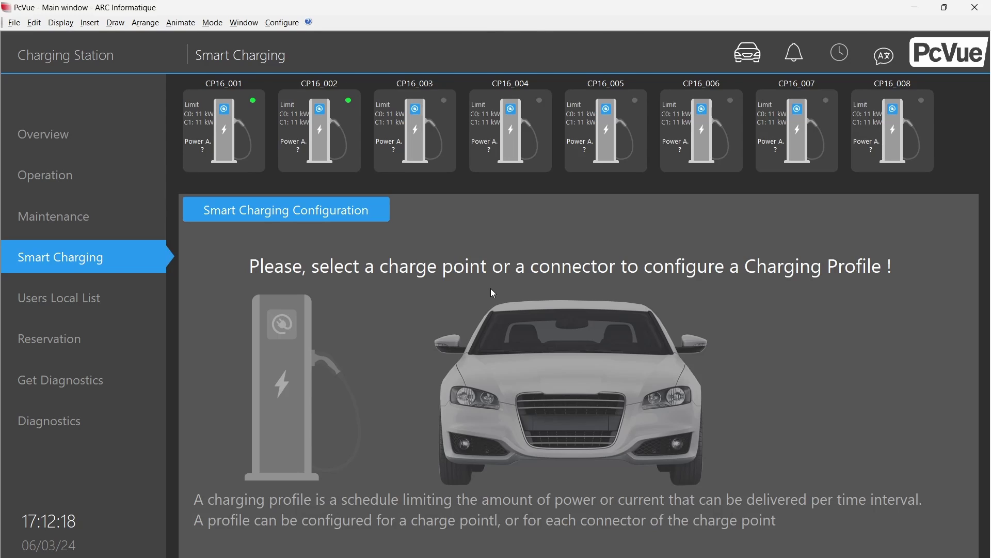
left_click(225, 131)
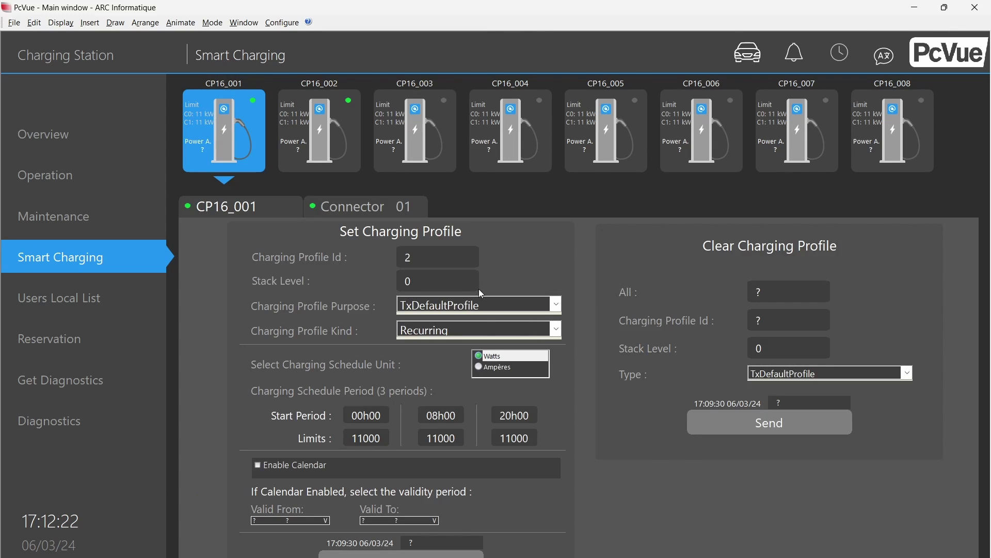
left_click(97, 261)
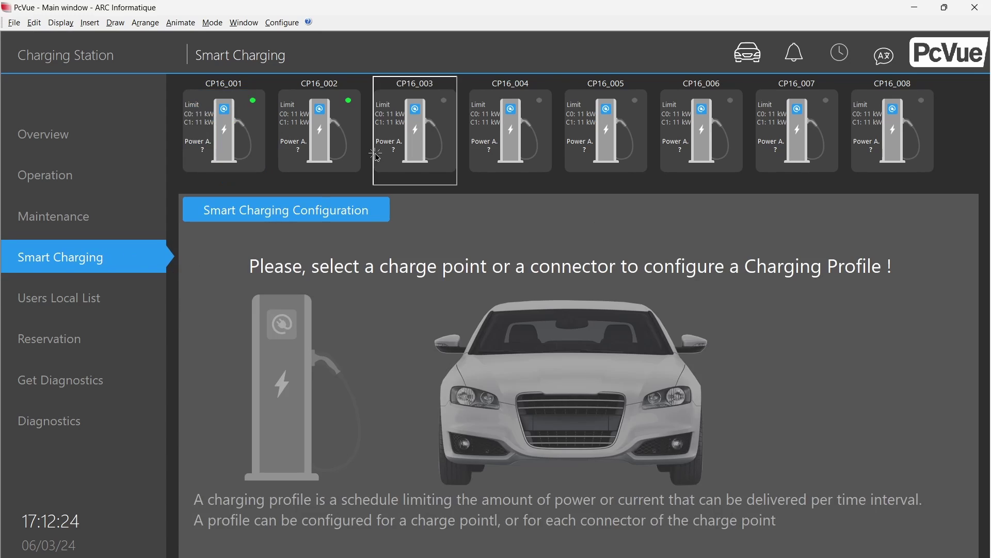
left_click(321, 210)
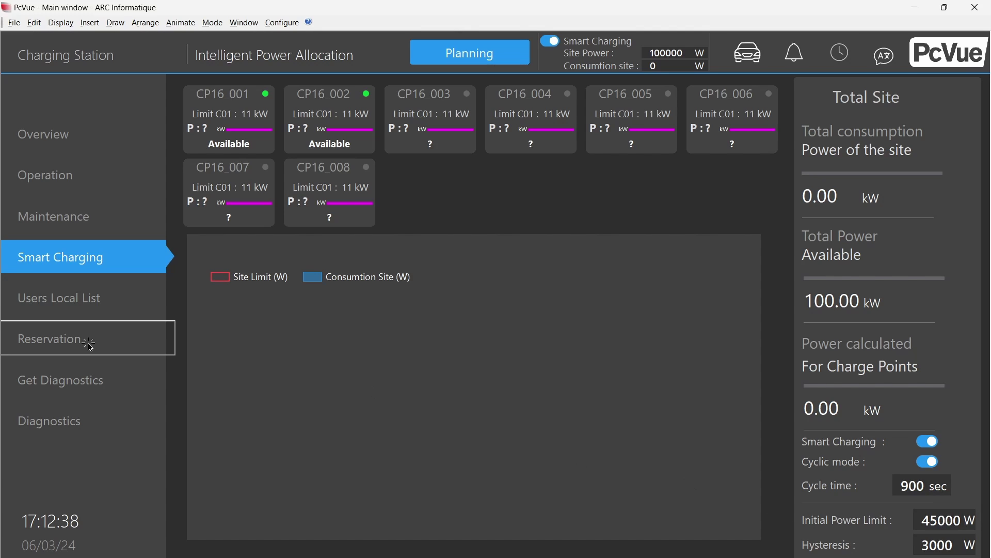
Review the operation details of charge point CP16_001 and the site power parameters in Intelligent Power Allocation
left_click(111, 166)
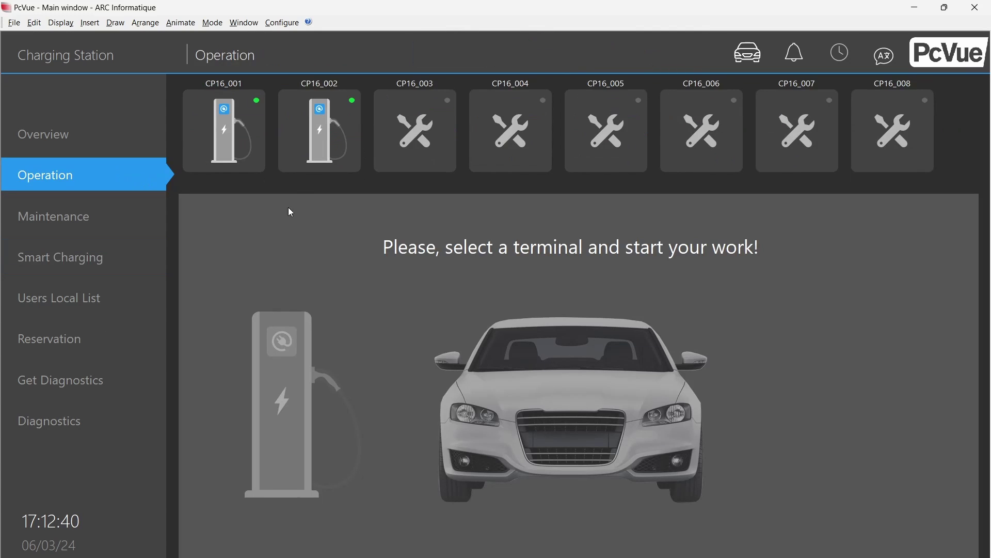
left_click(227, 119)
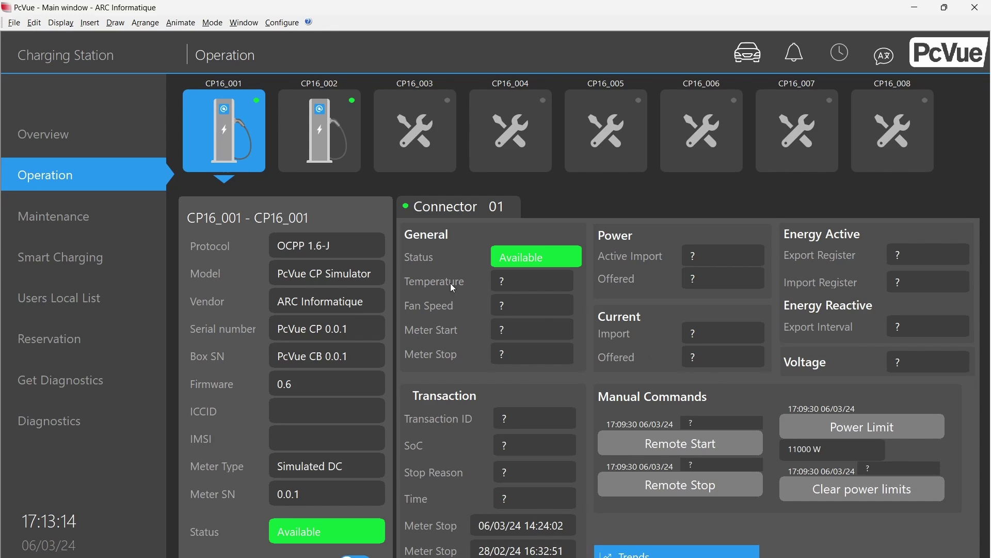
left_click(82, 256)
left_click(243, 211)
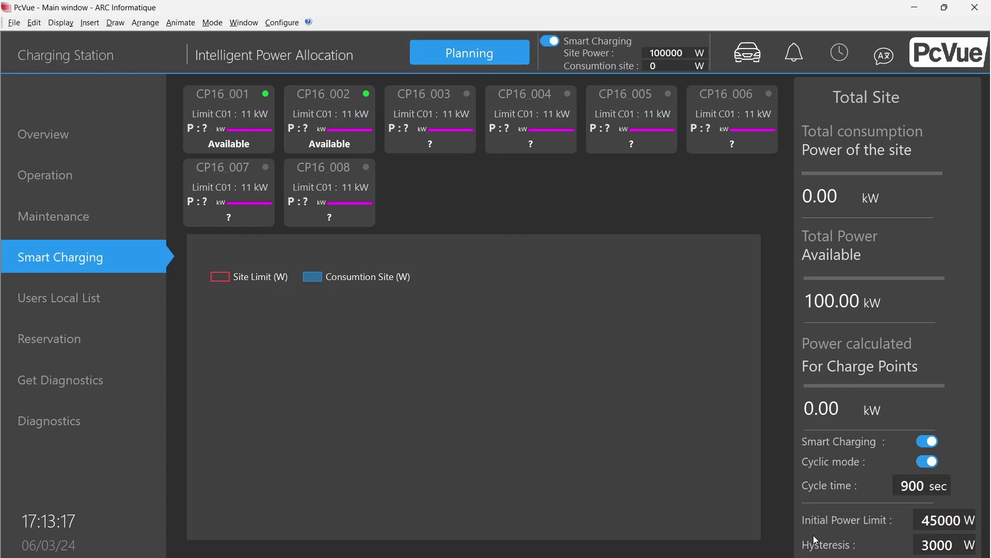
left_click(929, 544)
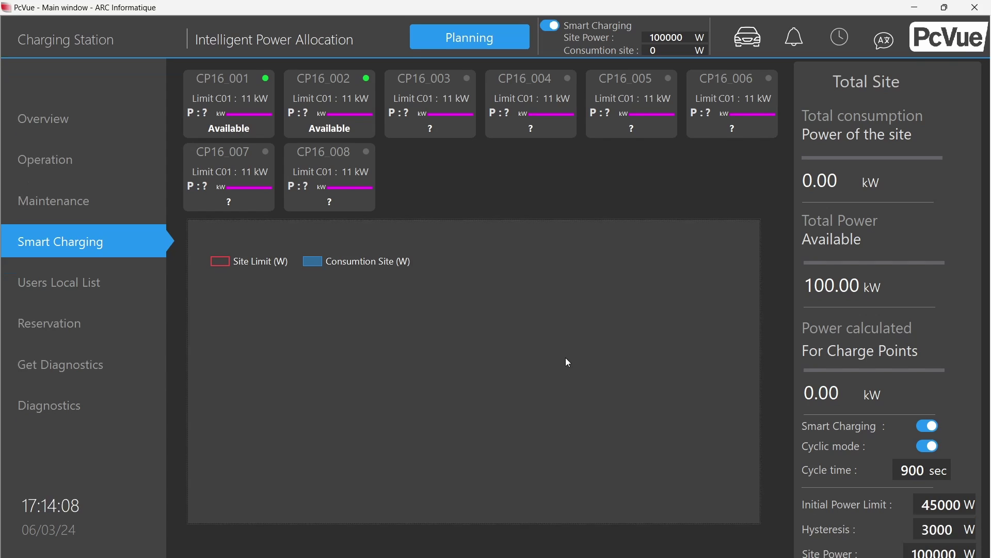
Open the smart charging planning and examine the charge point assignments of groups G0 through G9
left_click(468, 37)
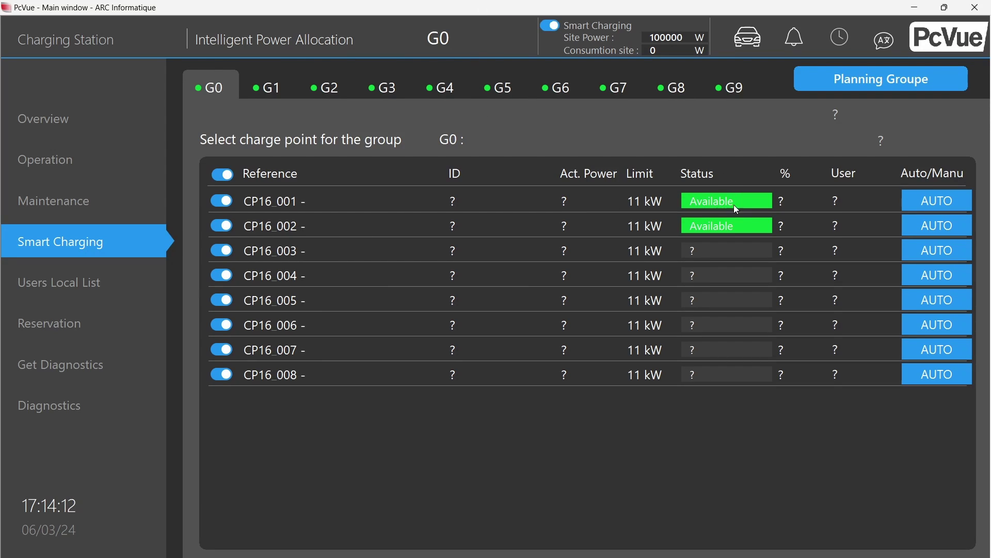
left_click(286, 95)
left_click(344, 95)
left_click(403, 96)
left_click(460, 96)
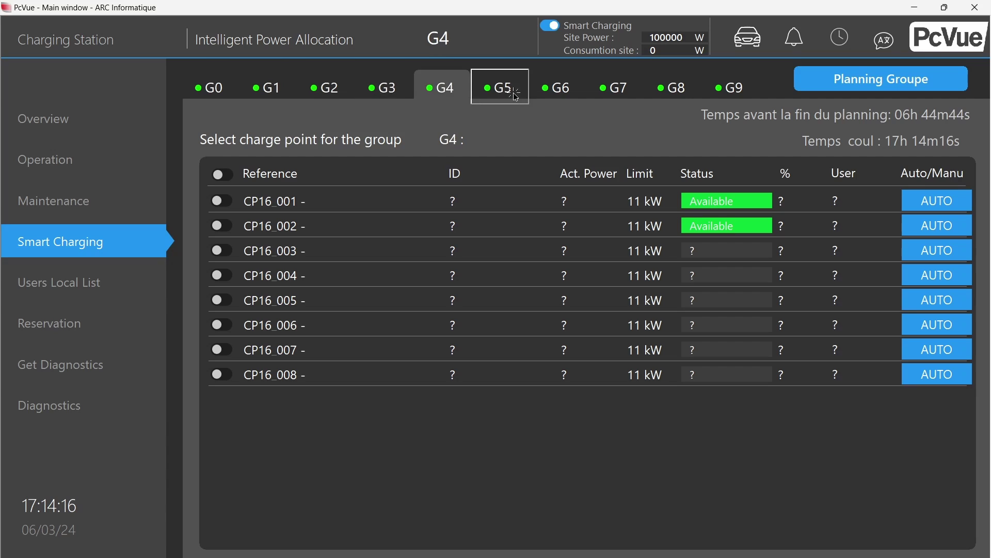
left_click(516, 96)
left_click(574, 95)
left_click(632, 95)
left_click(690, 93)
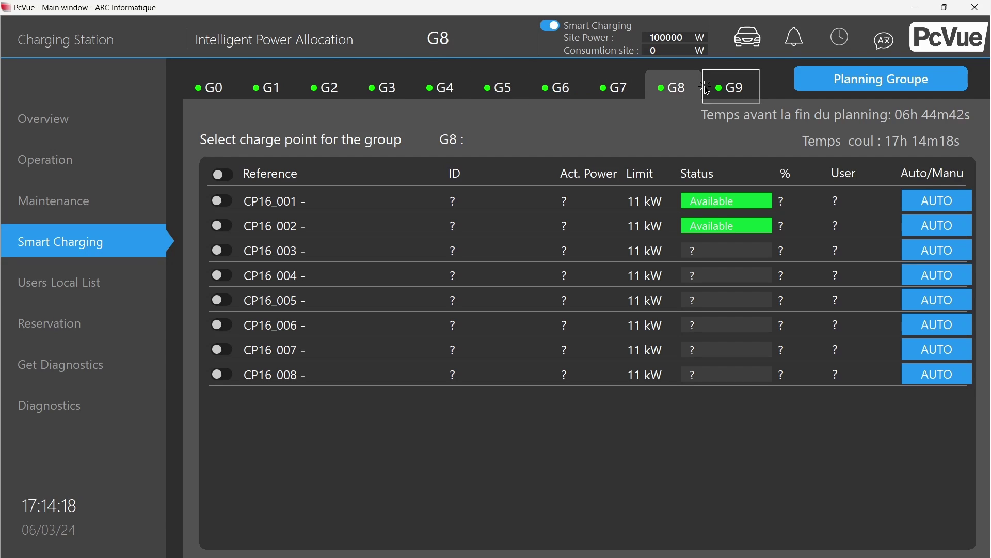
left_click(708, 89)
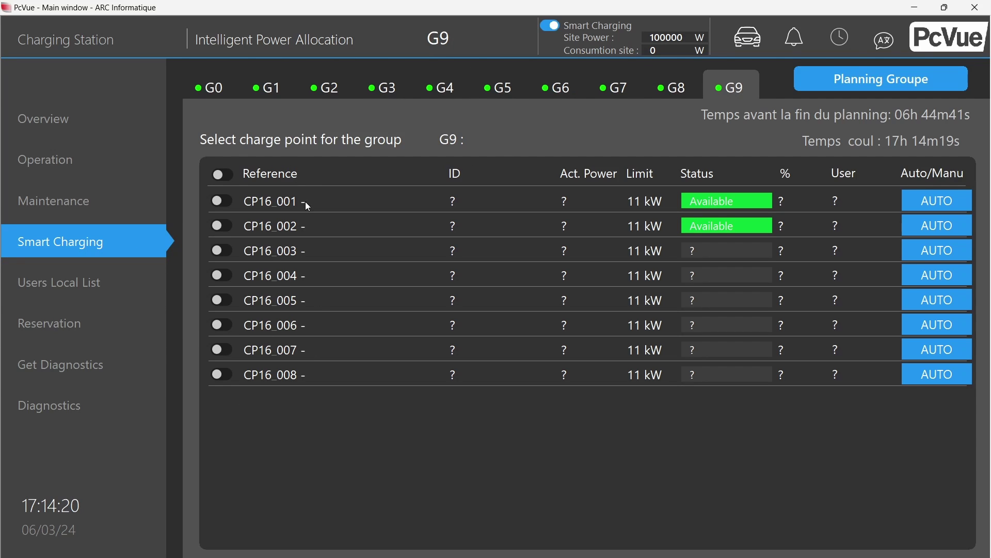
left_click(239, 97)
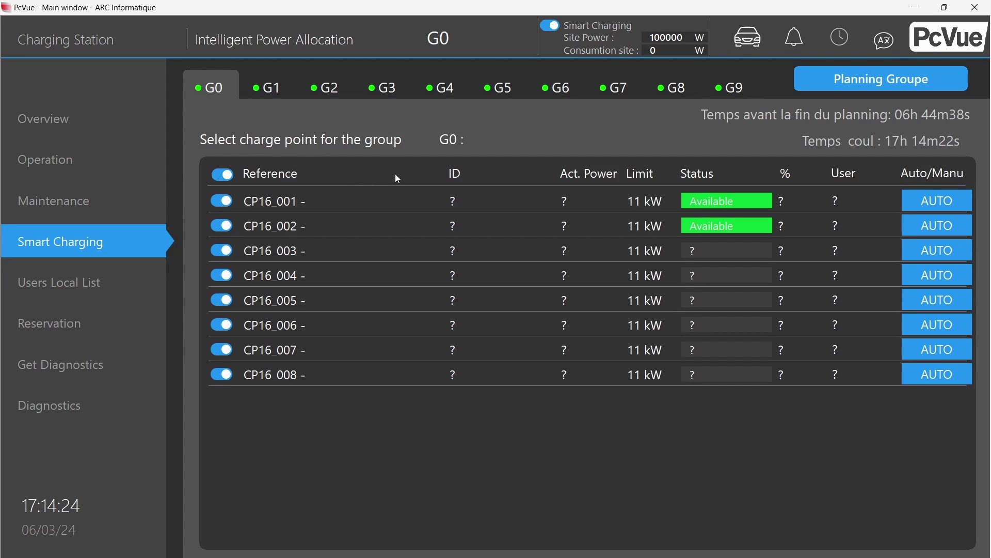
Check the planning time table of group G0 and compare the charge point selection in groups G9, G8, G1 and G0
left_click(933, 68)
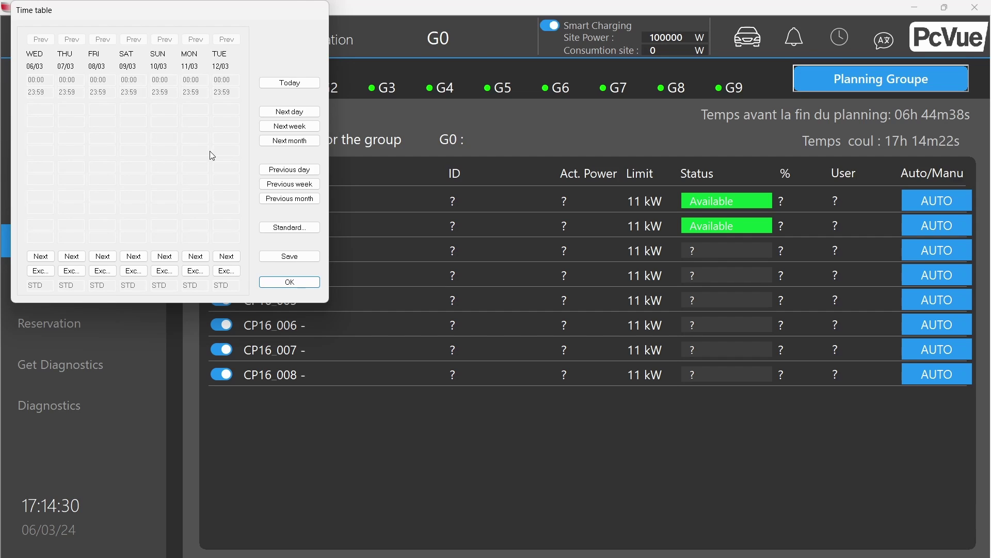
left_click(284, 281)
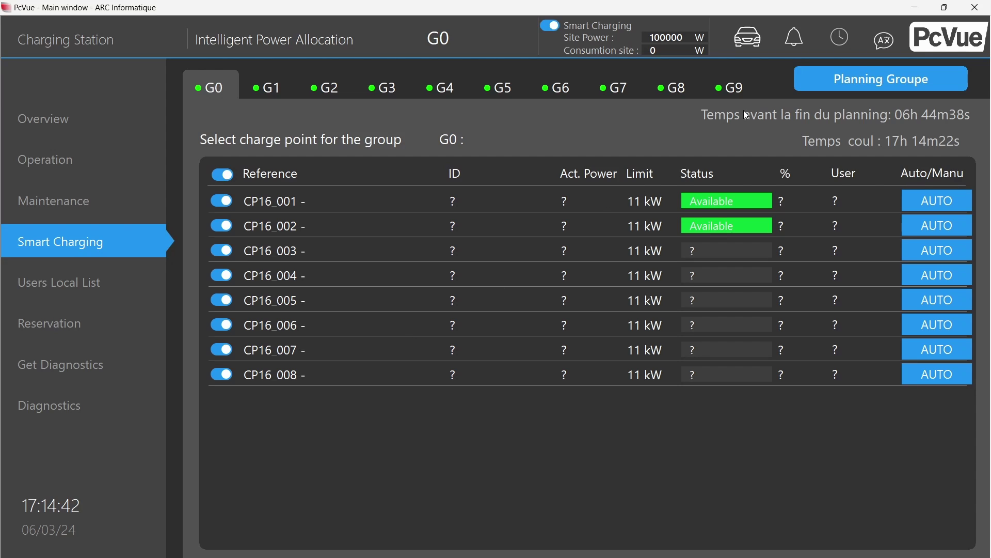
left_click(731, 87)
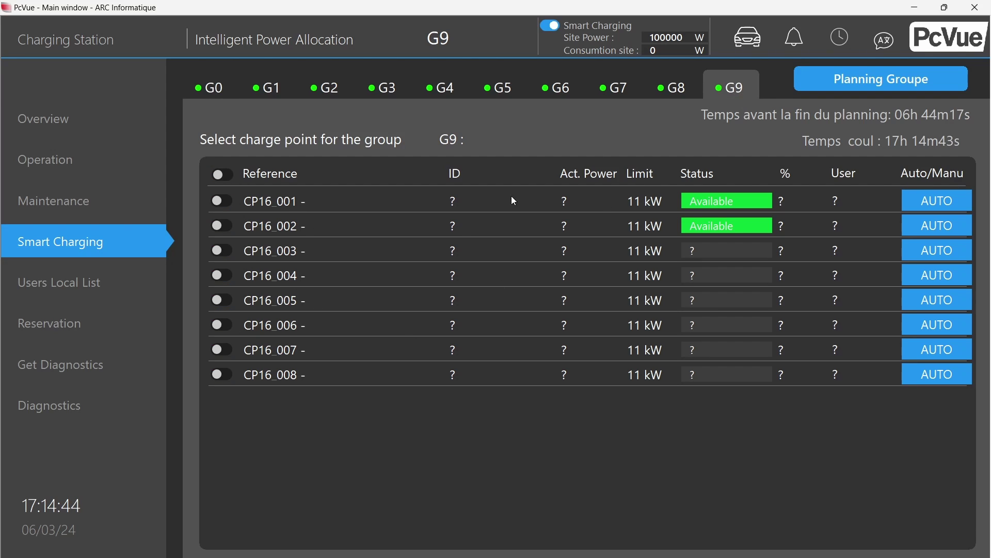
left_click(673, 88)
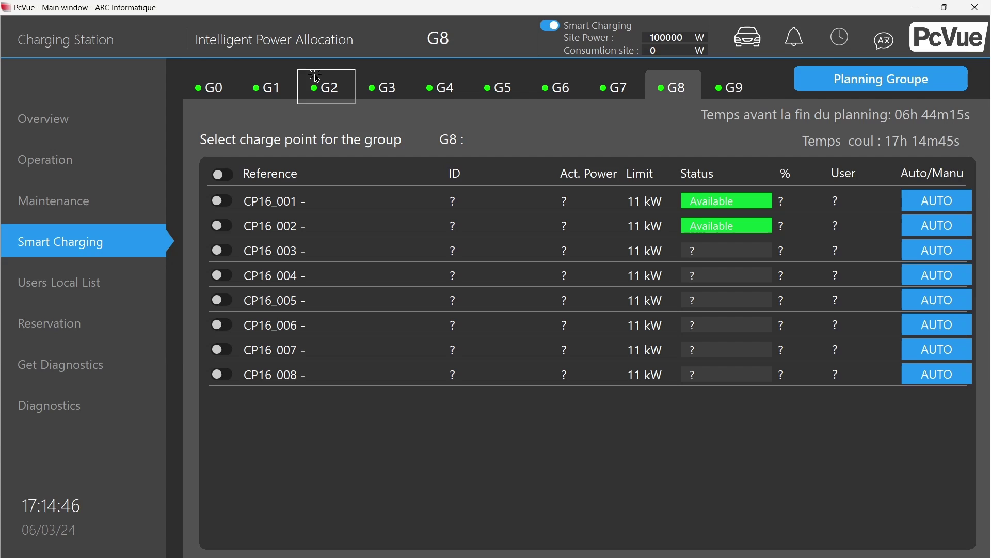
left_click(278, 88)
left_click(211, 87)
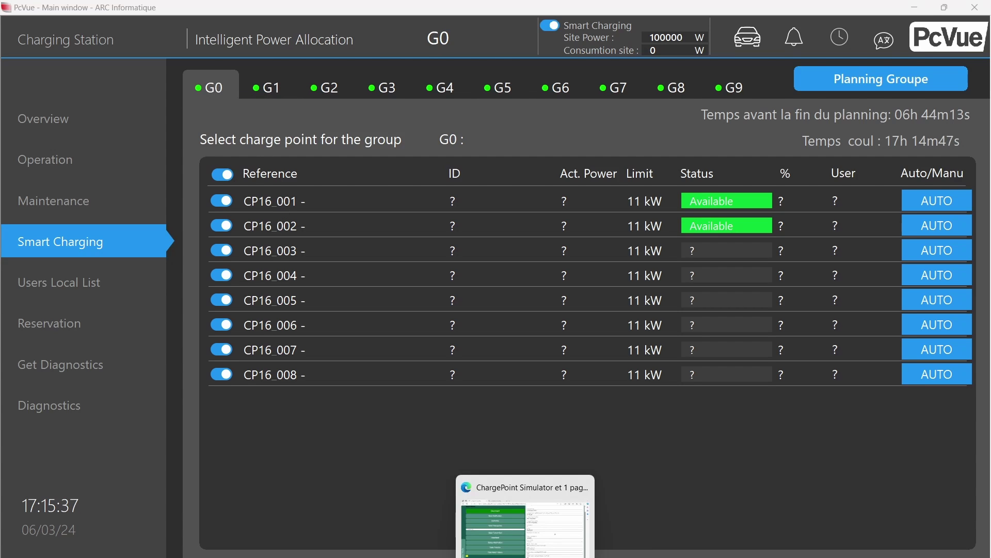
Open the CP16_003 simulator page from the Simulator OCPP16- localhost folder and connect the charge point in Expert Mode
left_click(525, 522)
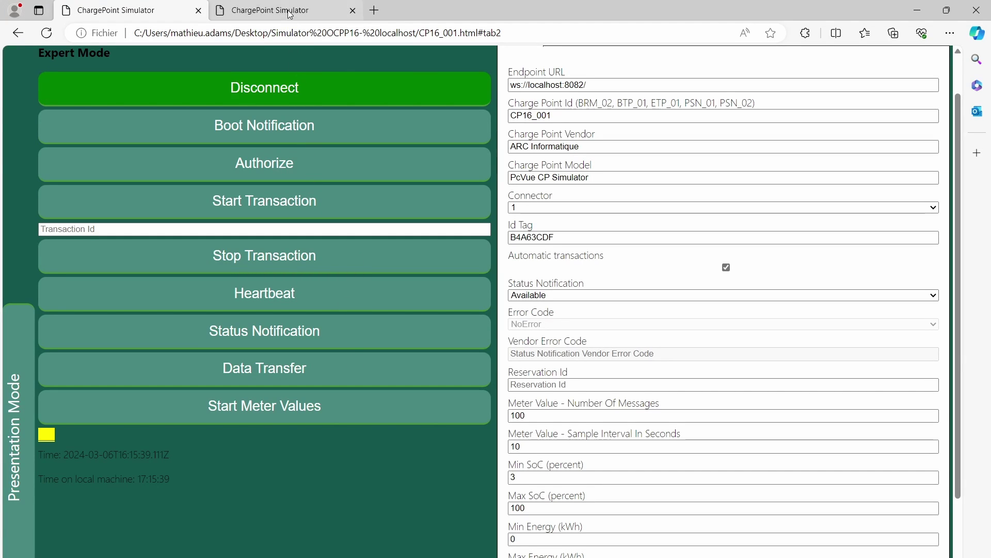
left_click(566, 522)
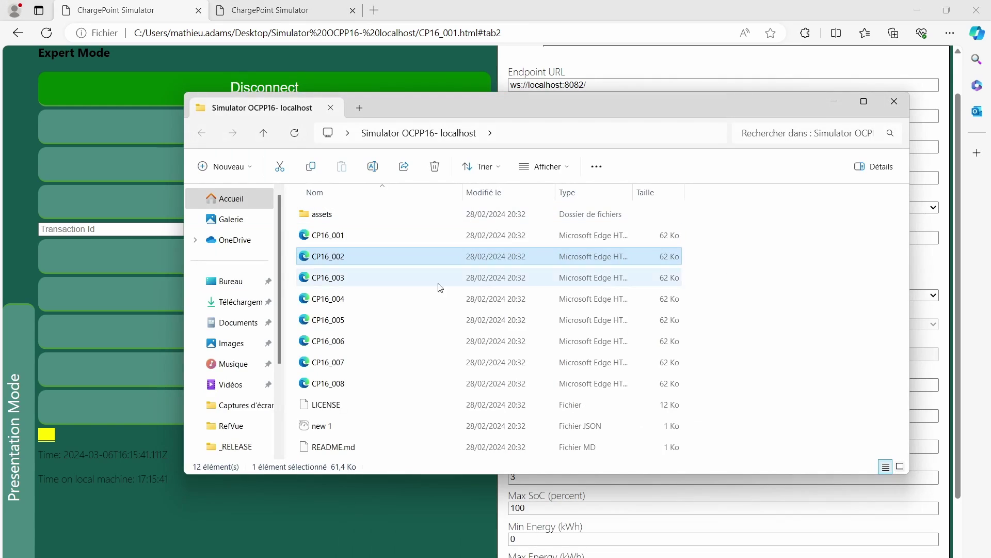
double_click(405, 278)
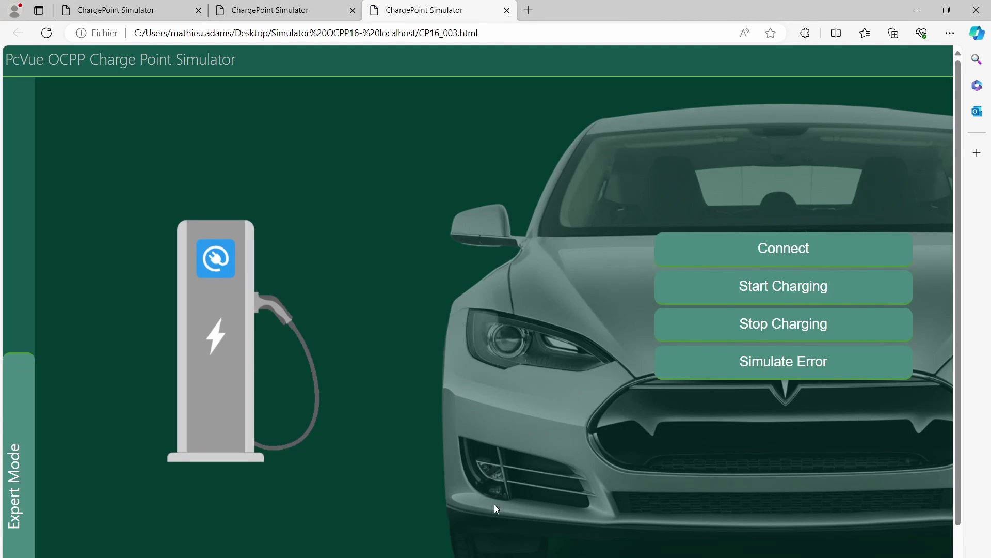
mouse_move(496, 557)
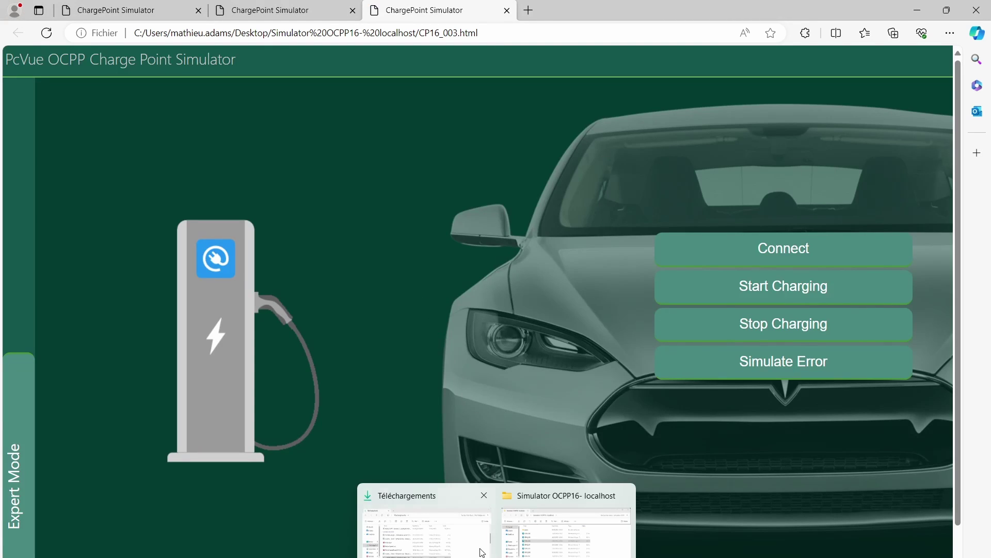
left_click(484, 495)
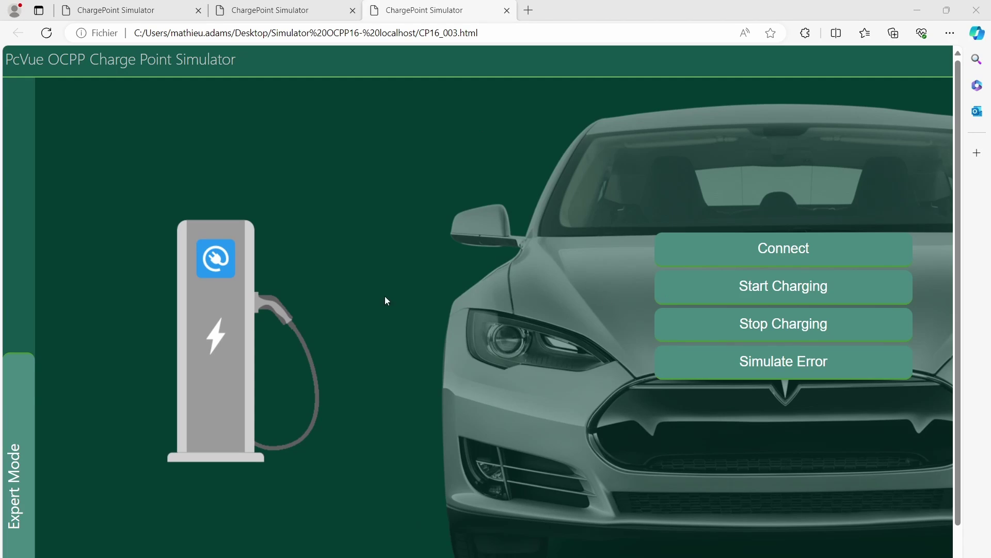
left_click(20, 421)
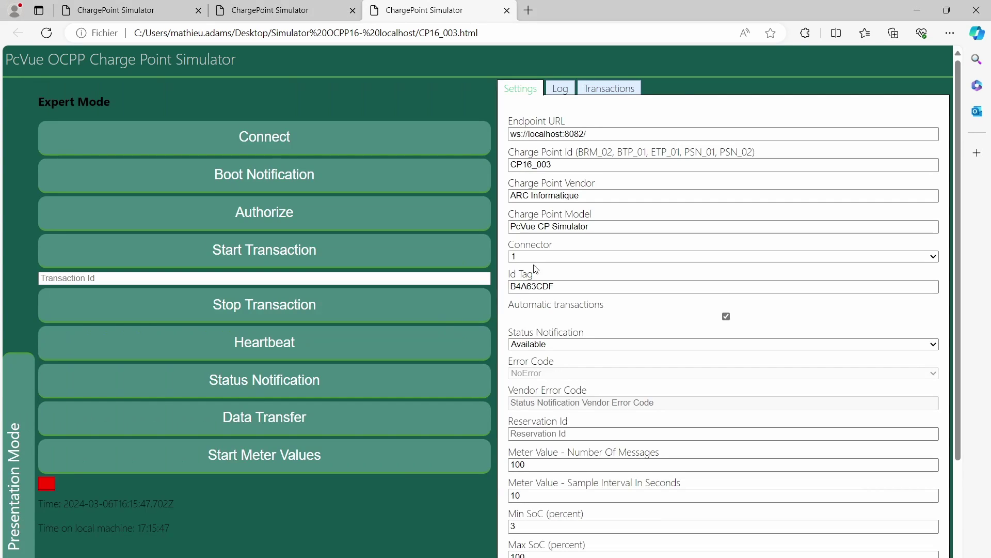
left_click(395, 143)
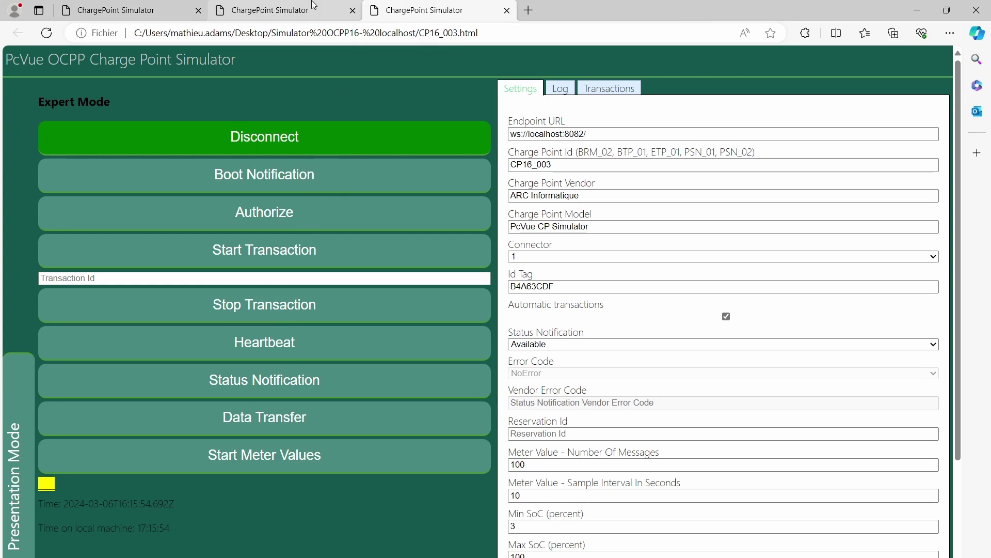
Bring up the CP16_001 simulator page, return to the PcVue main window and remove CP16_001 from group G0
left_click(124, 8)
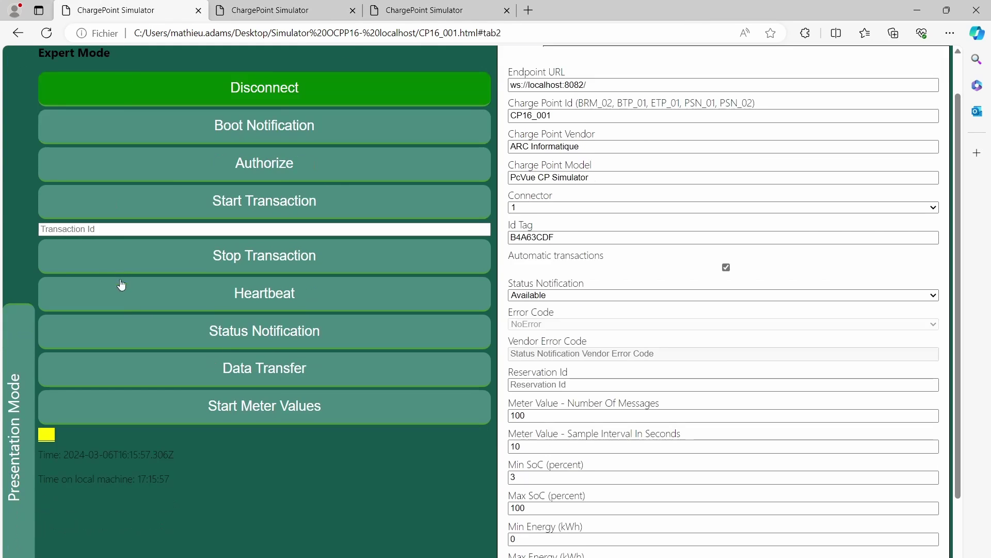
mouse_move(666, 557)
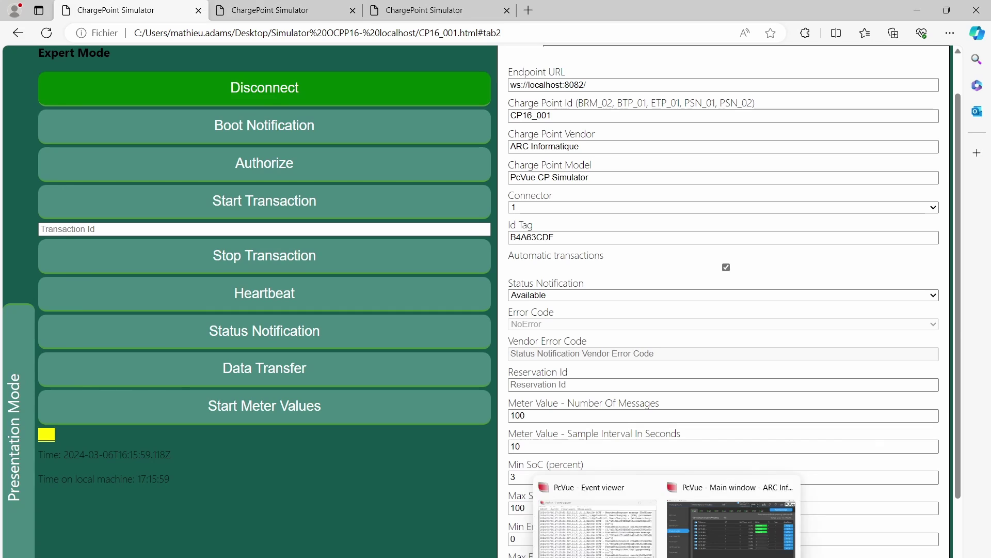
left_click(730, 516)
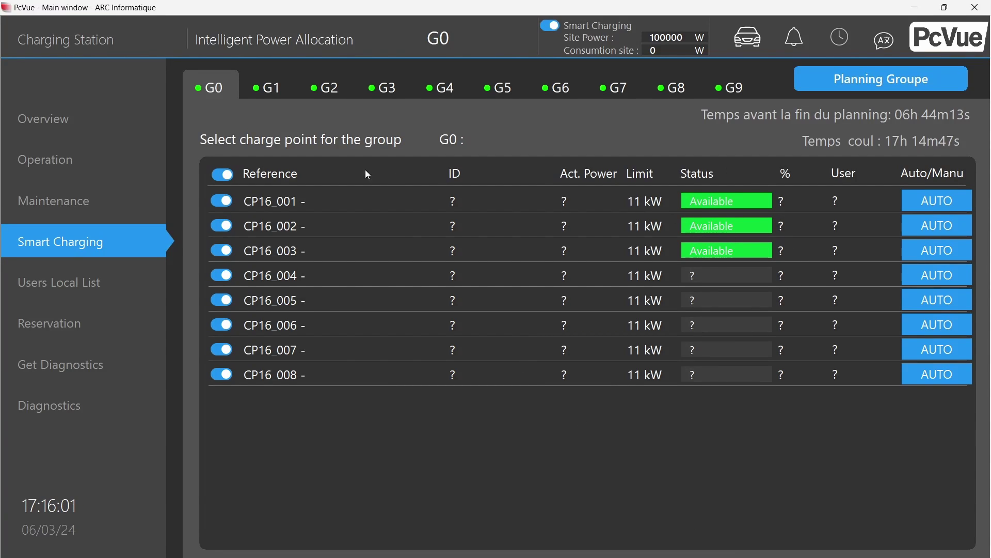
left_click(232, 199)
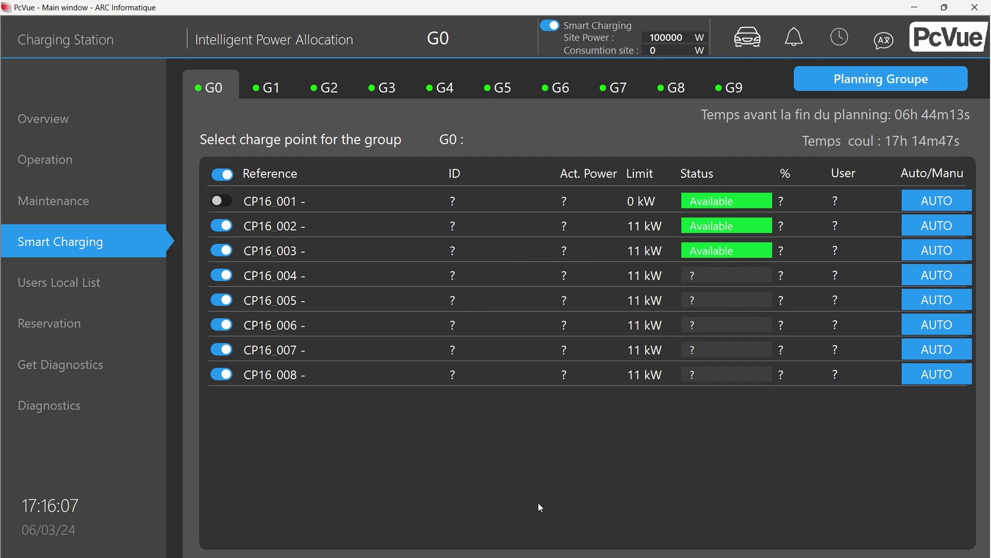
In the CP16_001 simulator, set the status notification to Preparing, send it and return to the PcVue main window
left_click(525, 509)
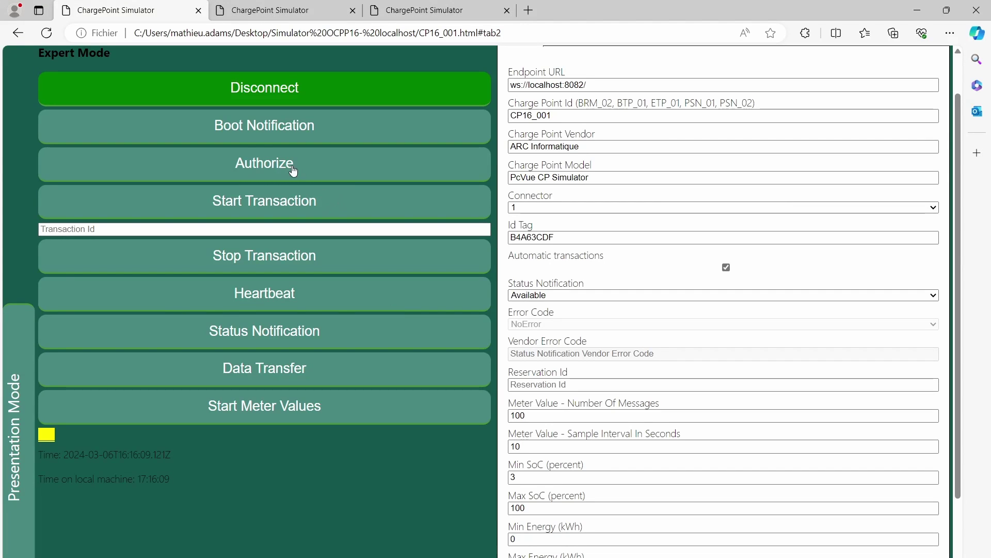
left_click(549, 297)
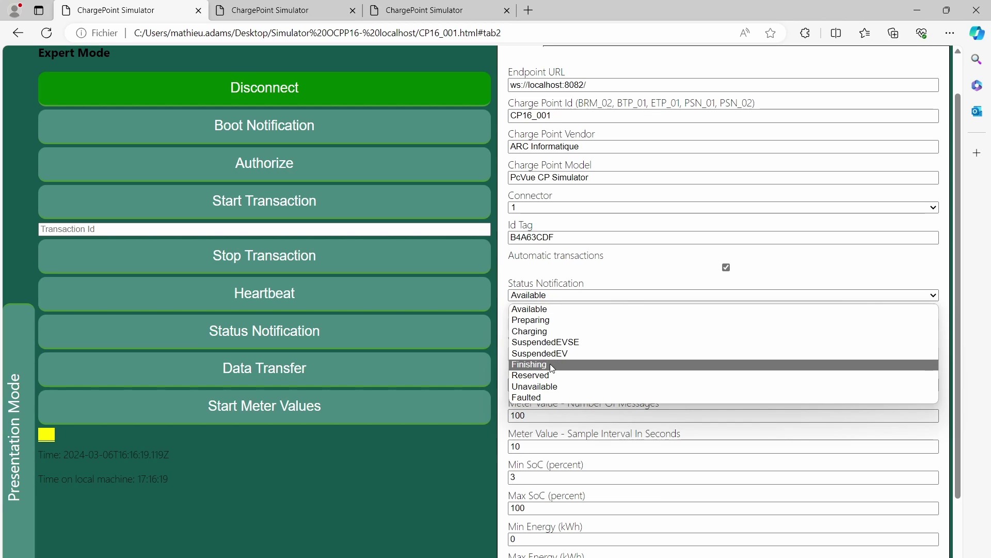
left_click(550, 320)
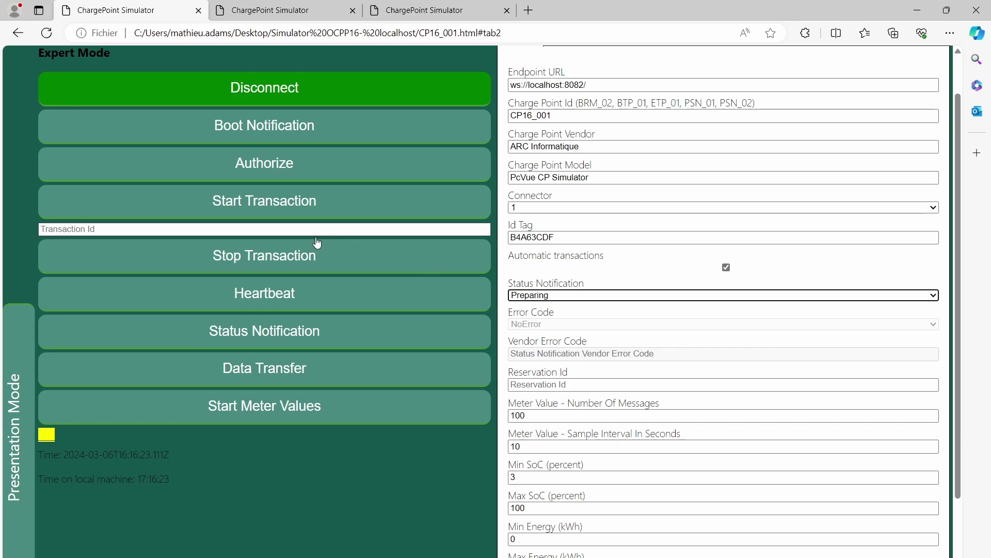
left_click(343, 325)
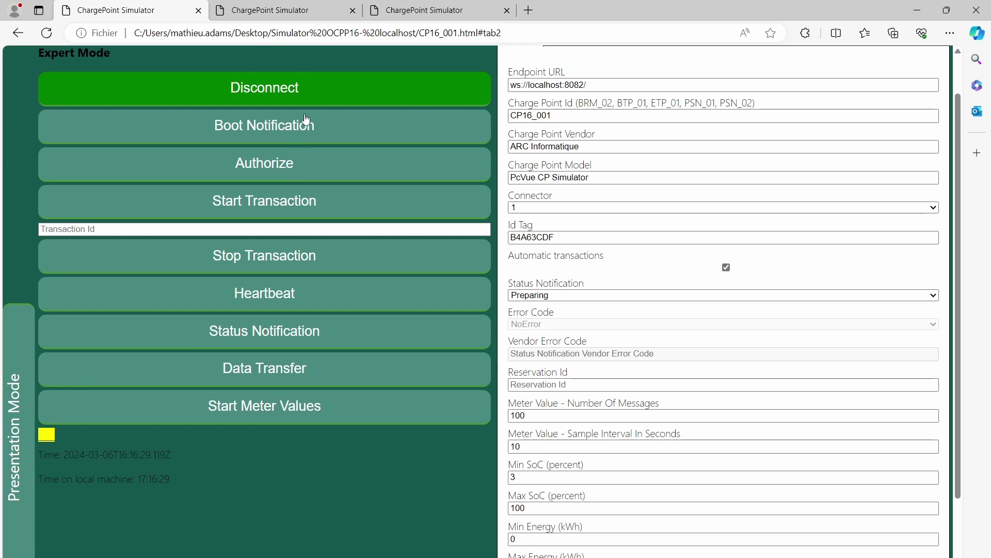
left_click(917, 9)
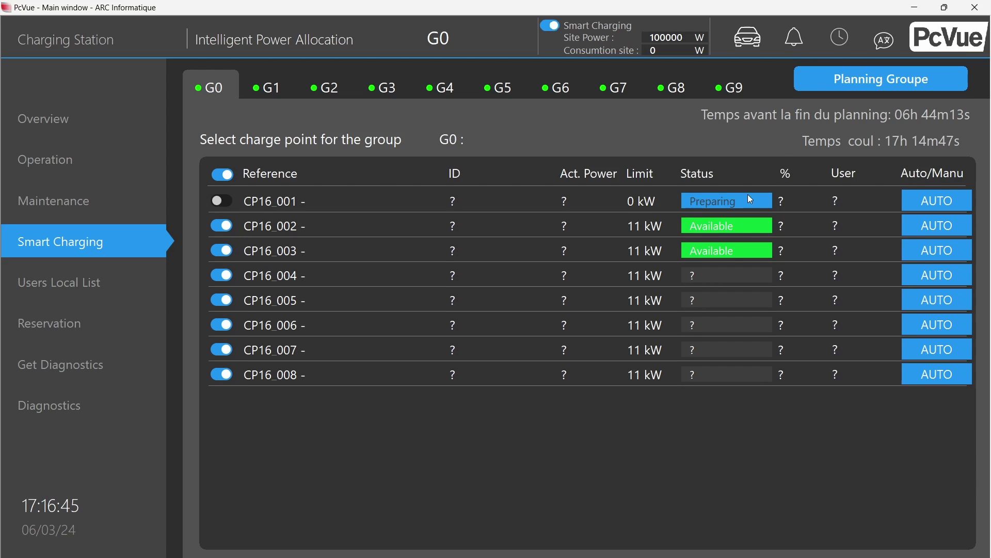
Set the status notification of the CP16_002 simulator to Preparing and check the charge point statuses of group G0 in PcVue
key("alt+Tab")
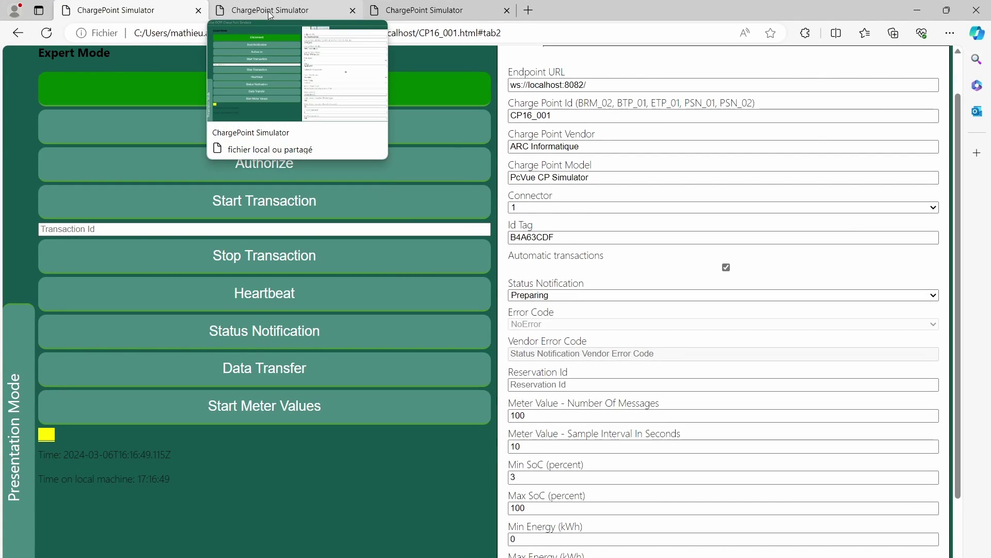
left_click(269, 11)
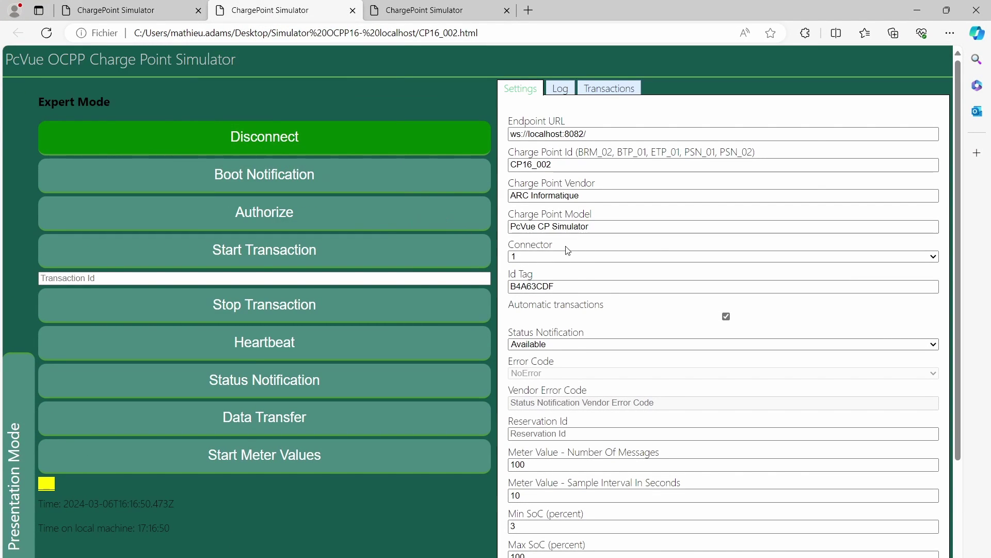
left_click(562, 345)
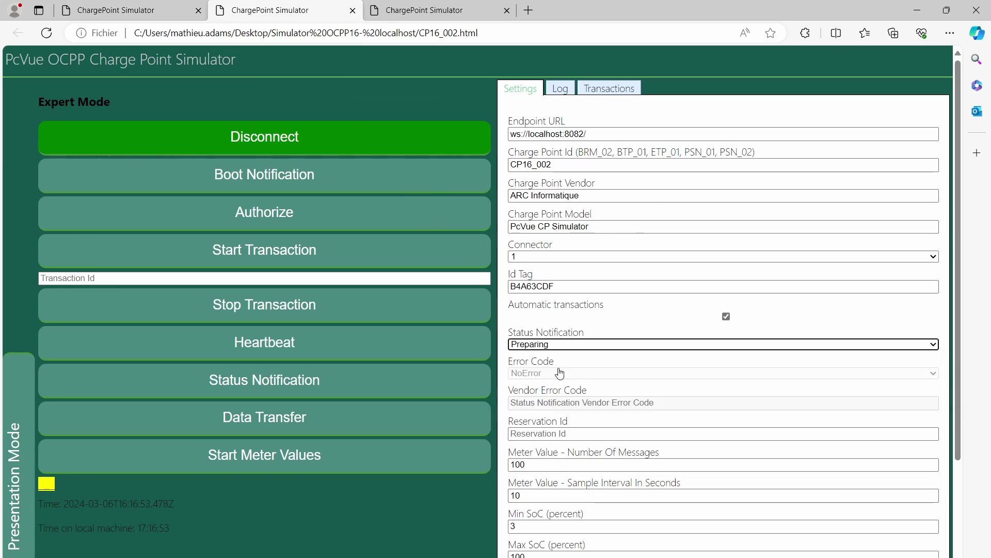
left_click(562, 370)
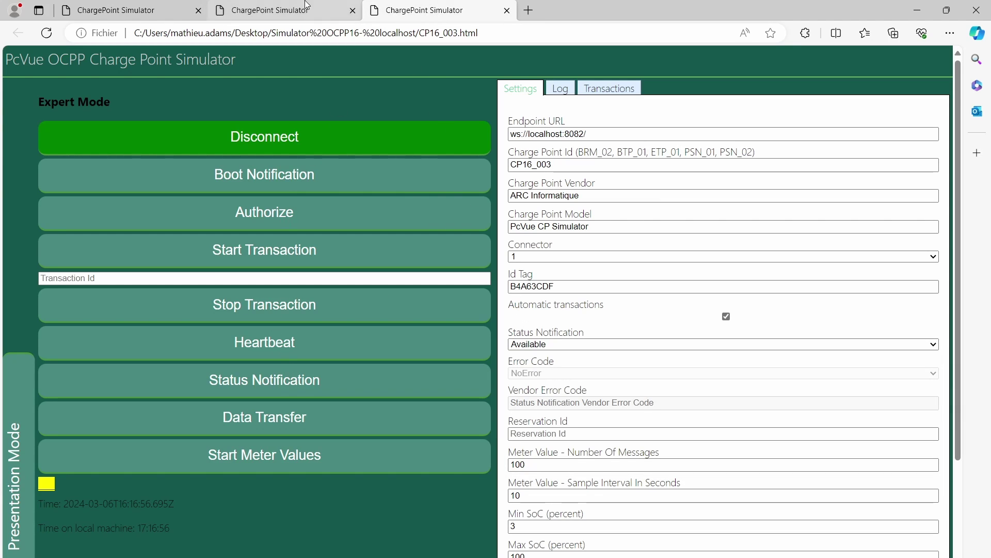
left_click(279, 10)
key("ctrl+Tab")
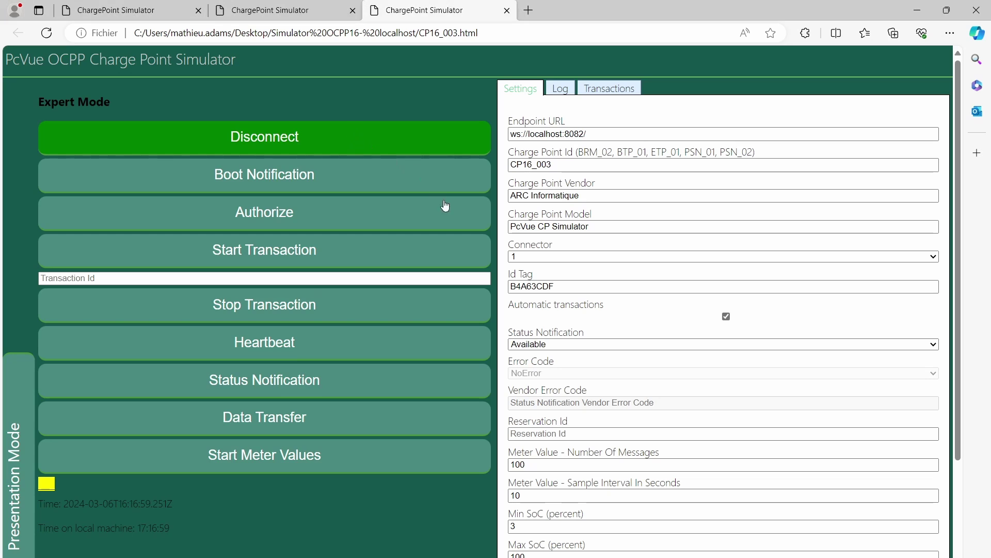
key("alt+Tab")
key("alt+Tab")
key("alt+Tab")
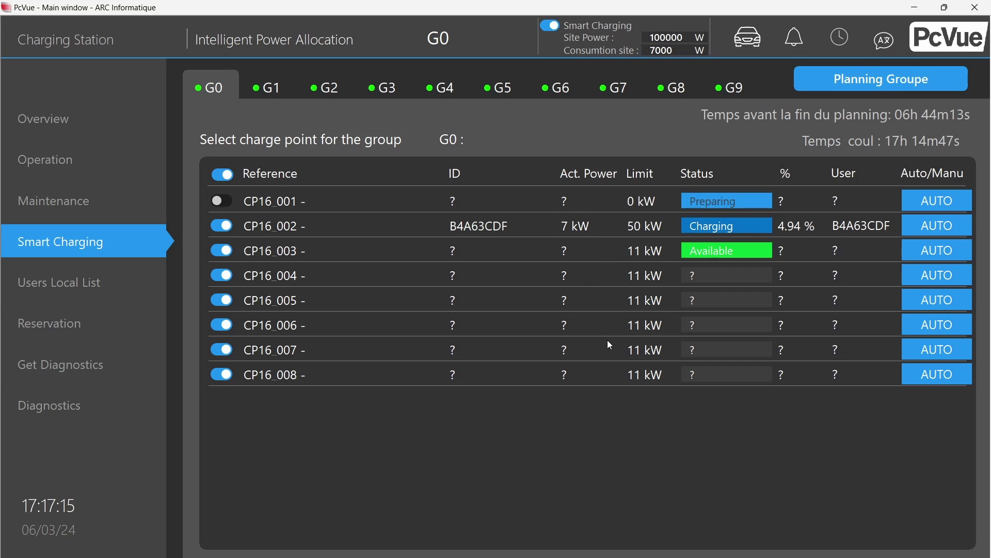
Return to the CP16_002 simulator and set Av Power to 48000 W and Av Offered to 50000 W
key("alt+Tab")
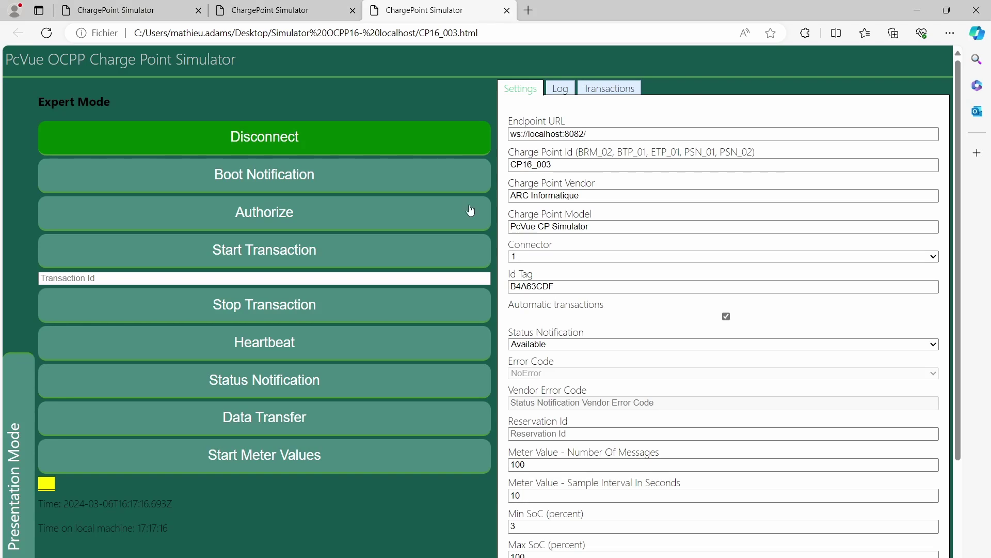
scroll(494, 202, "down", 3)
key("alt+Tab")
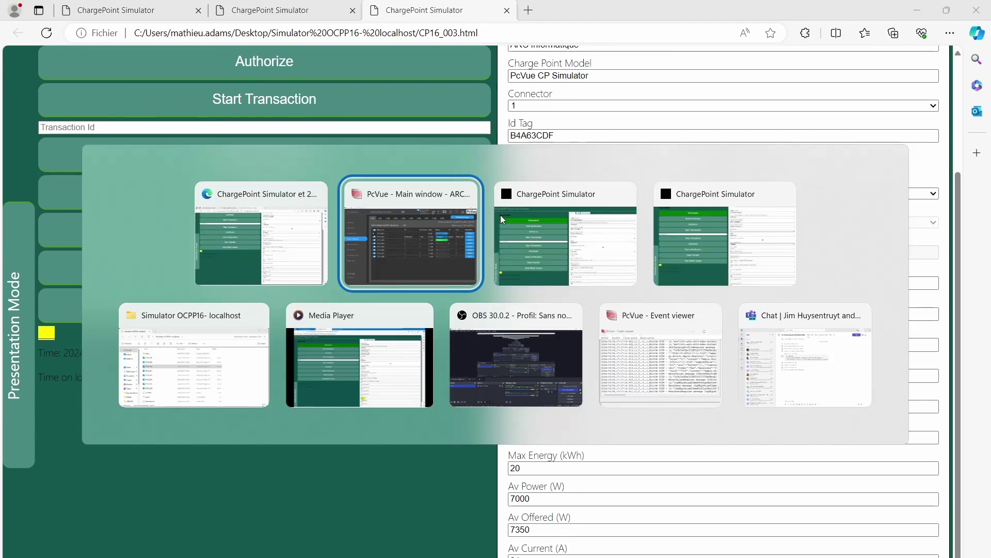
key("alt+Tab")
left_click(530, 519)
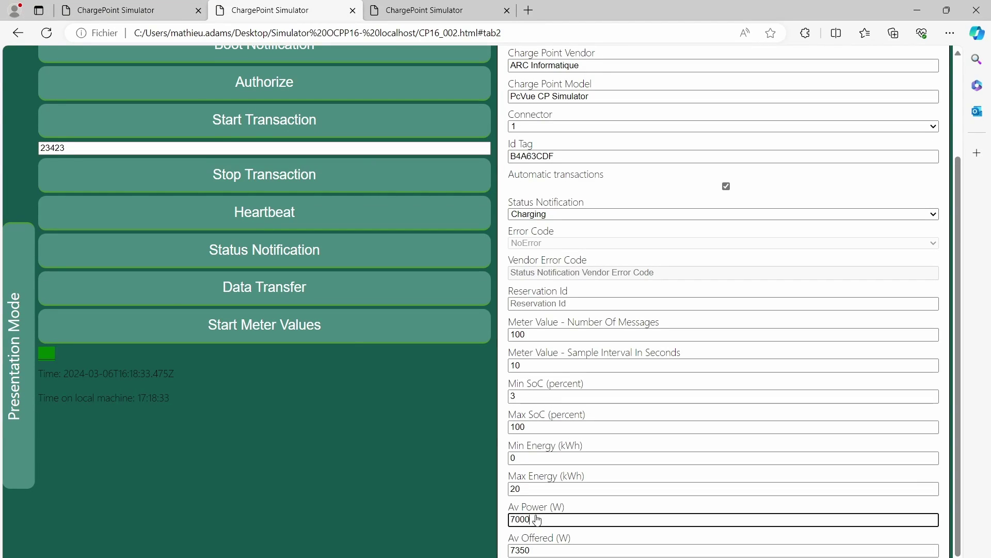
left_click_drag(529, 518, 517, 518)
key("BackSpace")
key("BackSpace")
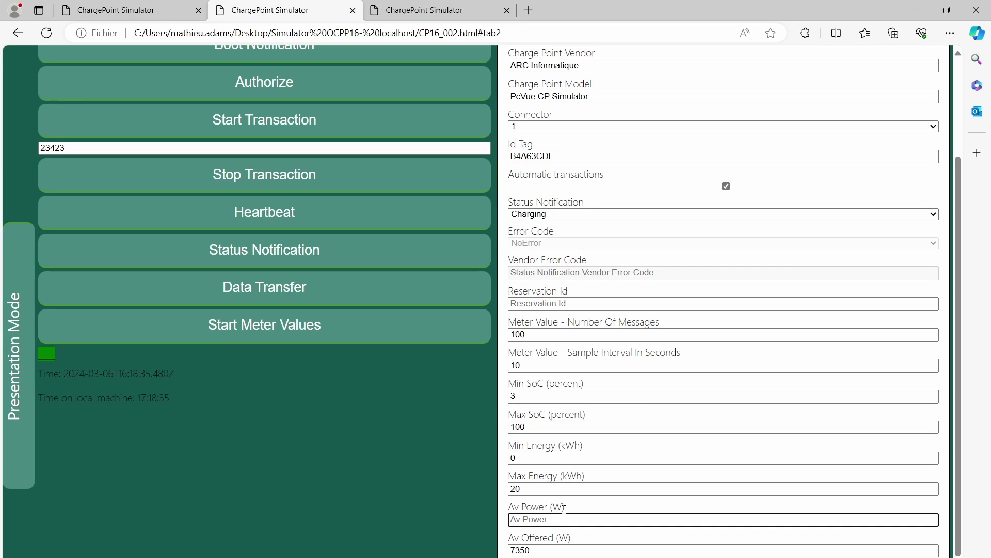
type("48000")
key("Tab")
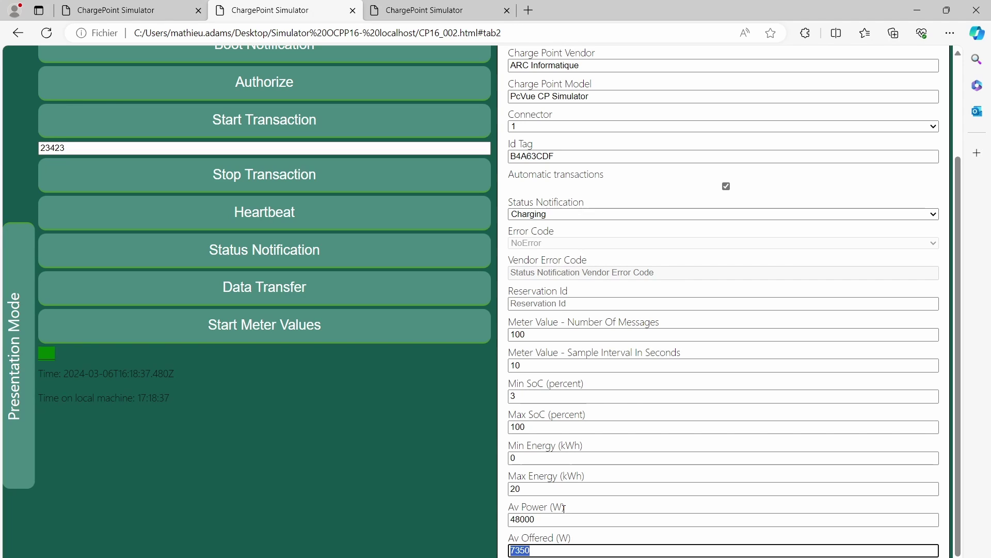
type("50000")
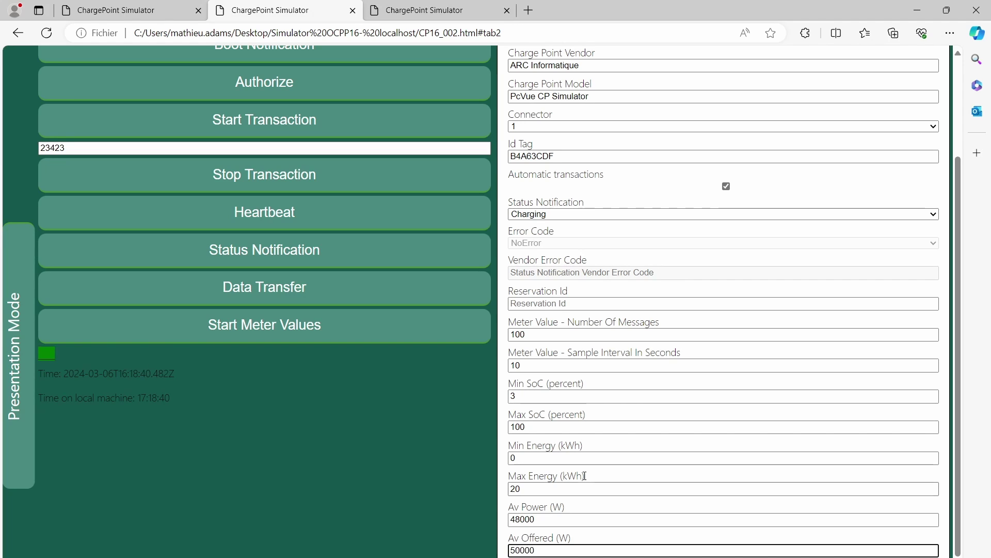
scroll(333, 415, "down", 1)
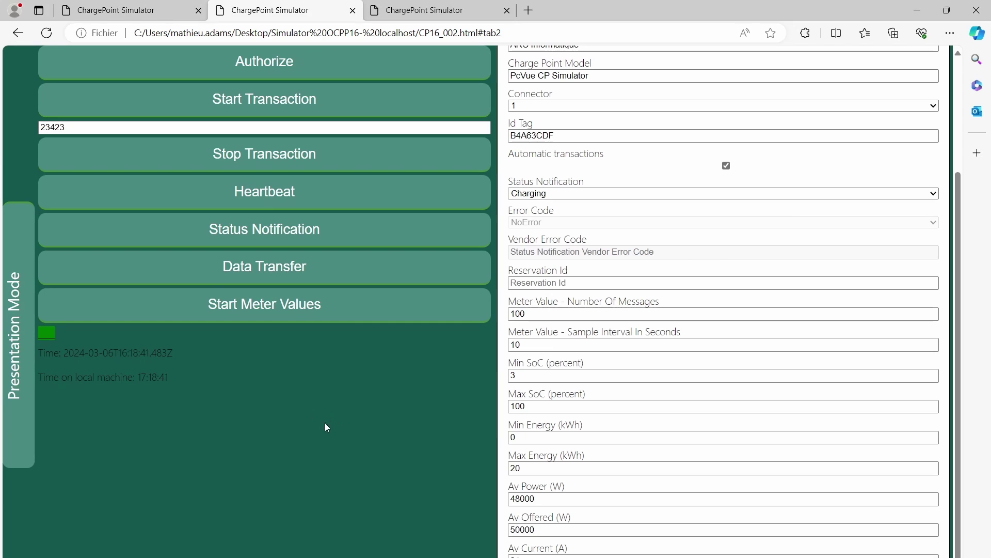
scroll(325, 422, "up", 2)
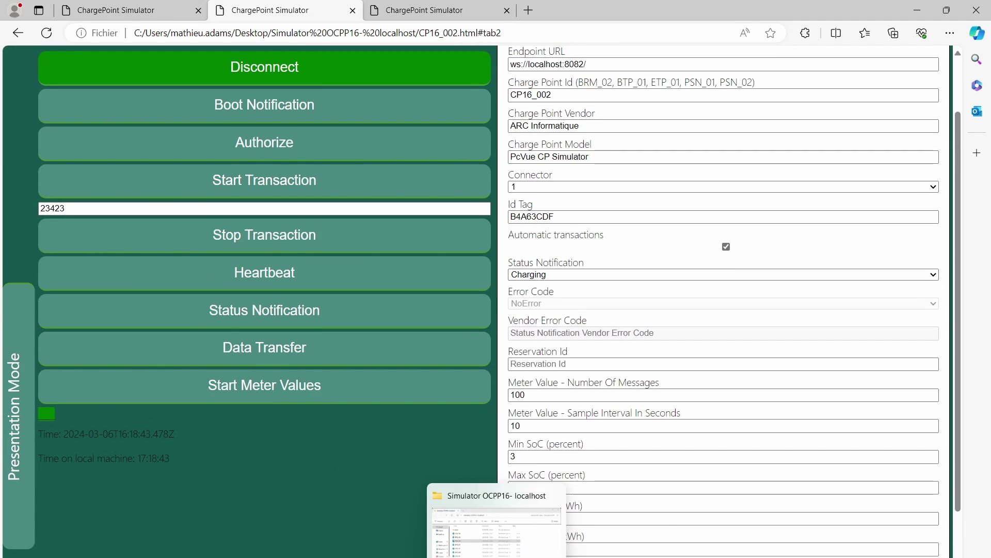
Switch to the PcVue main window and add CP16_001 back to group G0
mouse_move(668, 555)
left_click(731, 524)
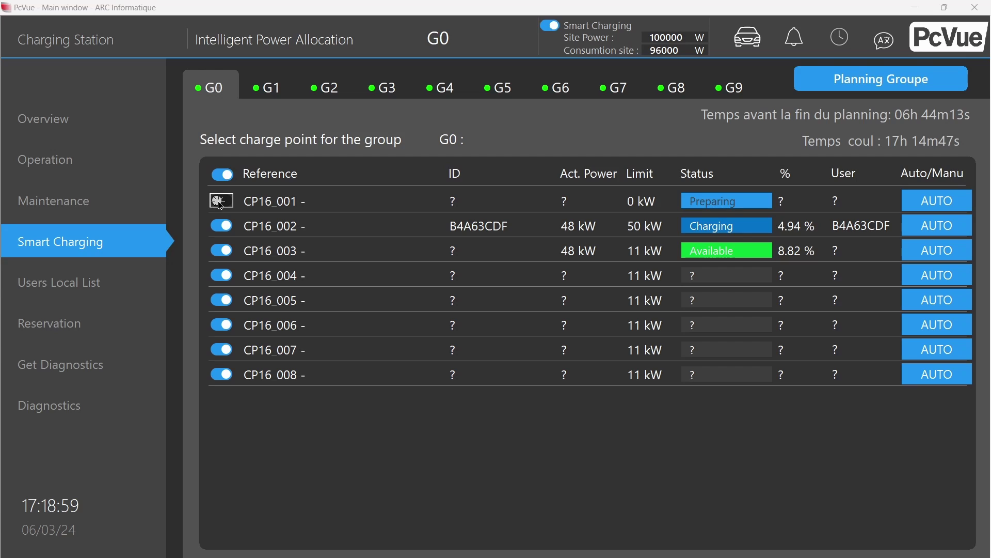
left_click(221, 201)
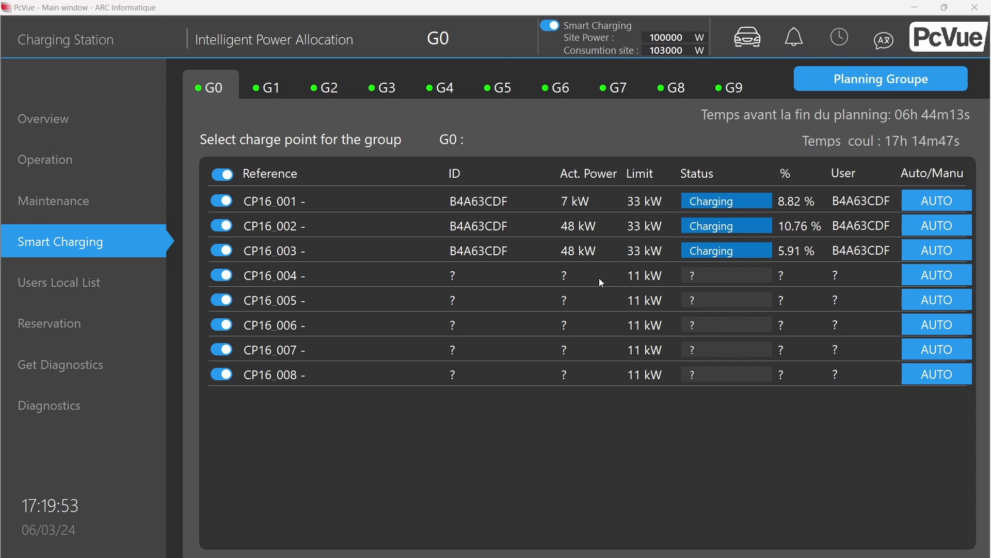
Set the smart charging site power to 200000 W
left_click(676, 38)
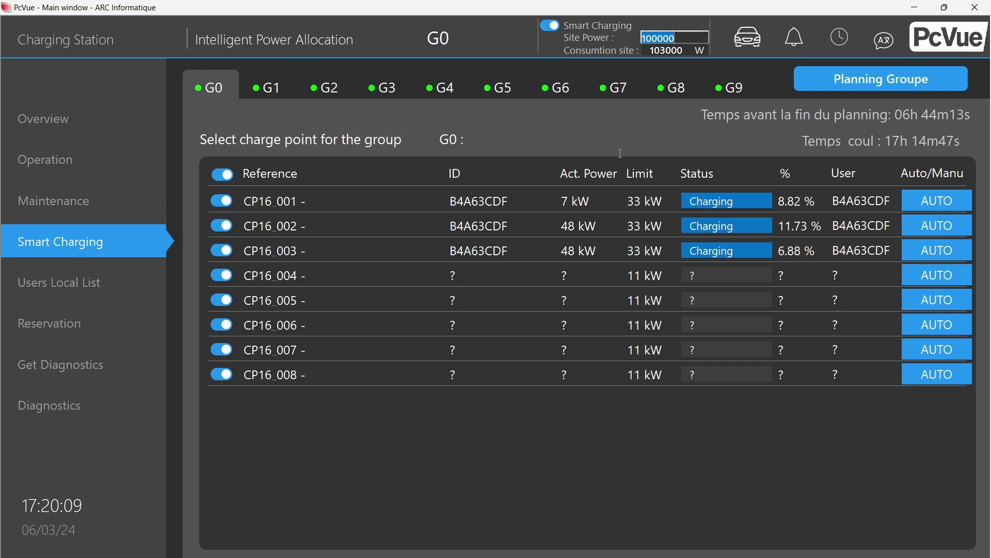
type("20")
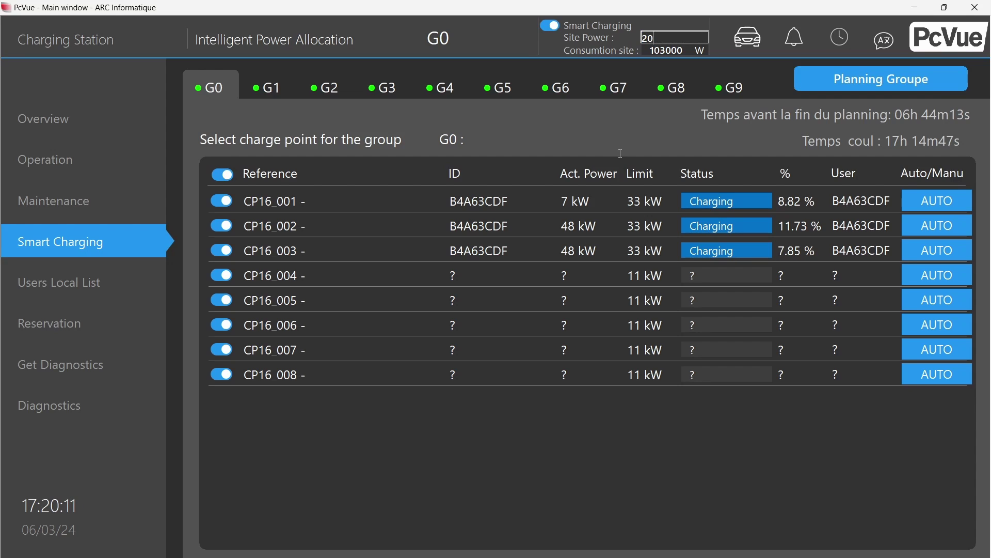
type("0000")
key("Return")
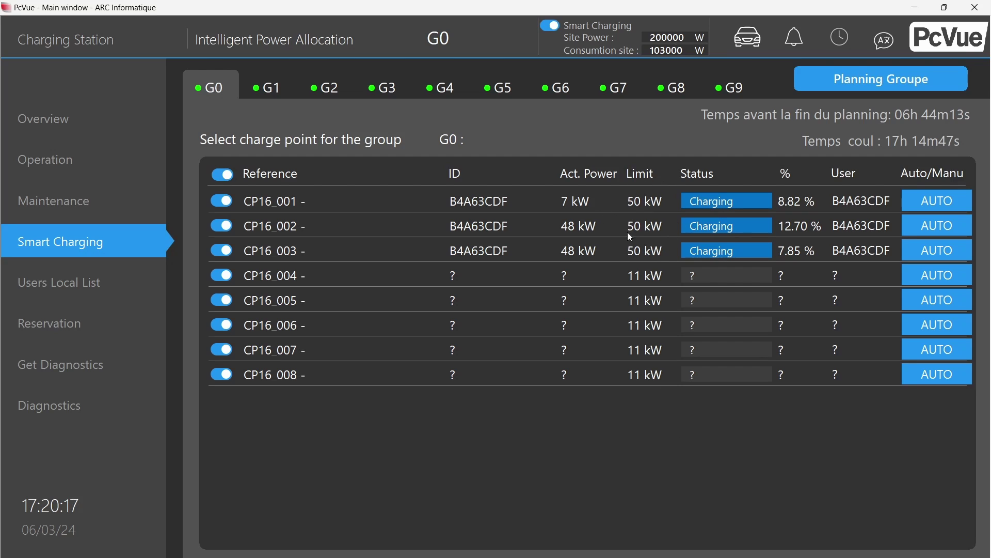
Set the smart charging site power to 150000 W
left_click(661, 35)
key("BackSpace")
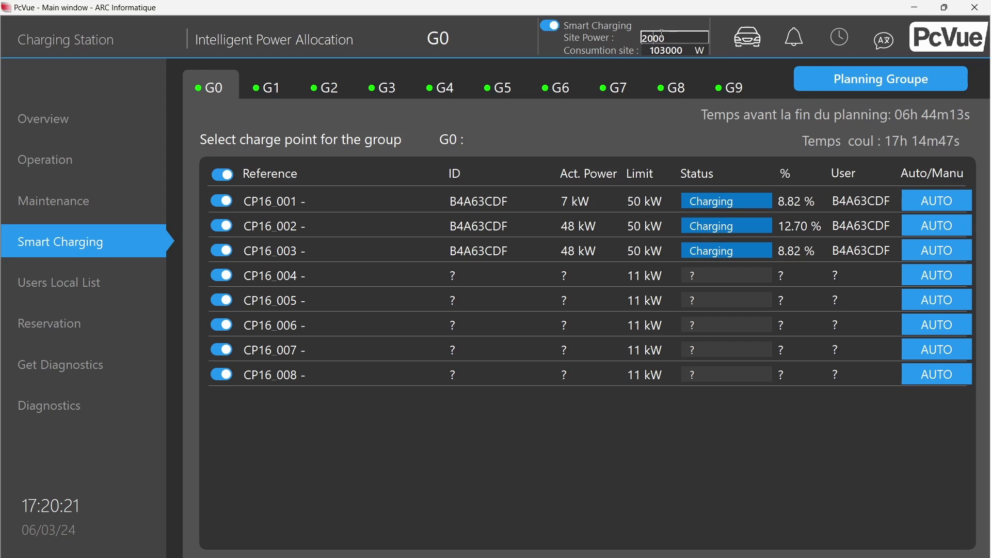
key("BackSpace")
key("BackSpace")
key("BackSpace")
type("15000")
key("Return")
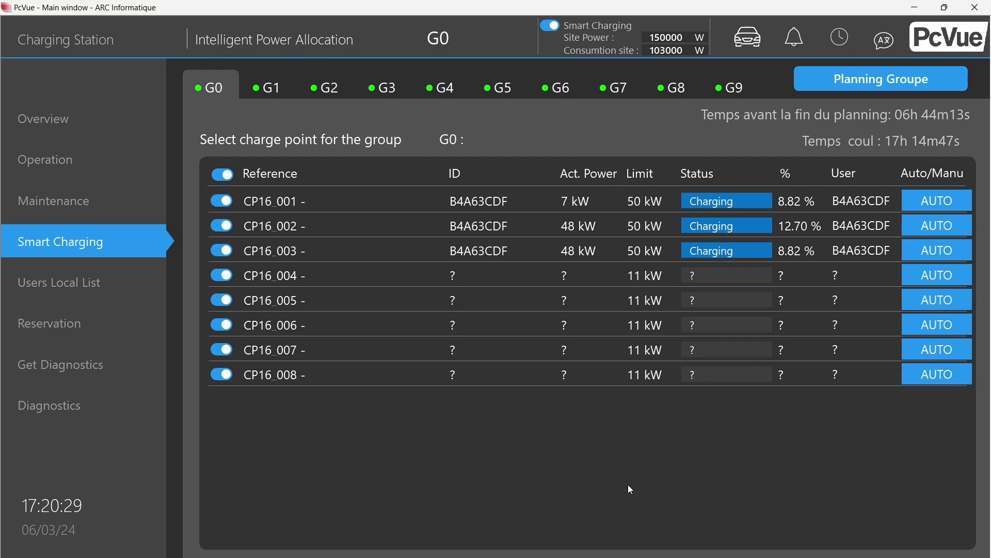
Set the smart charging site power to 100000 W
left_click(683, 38)
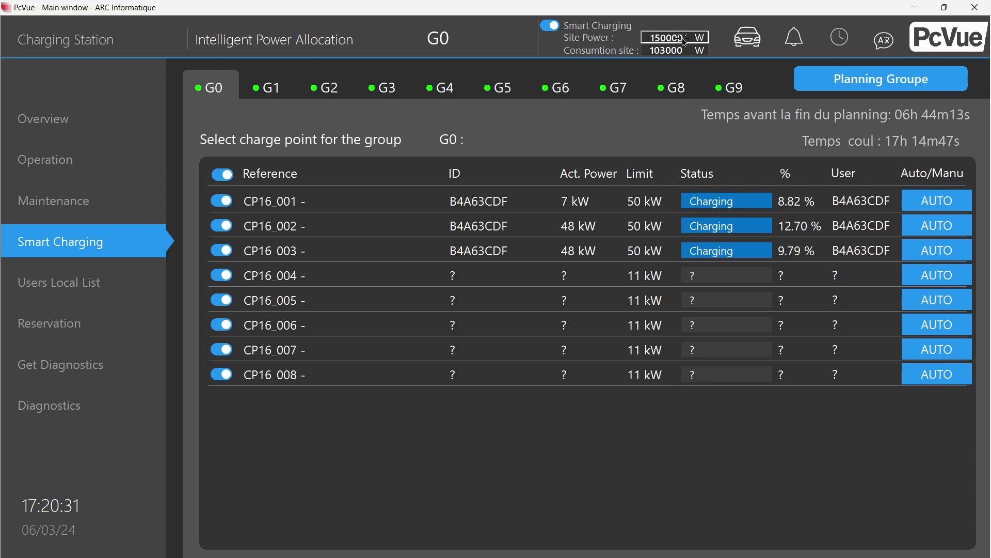
left_click(685, 38)
key("BackSpace")
key("BackSpace")
key("BackSpace")
key("BackSpace")
key("BackSpace")
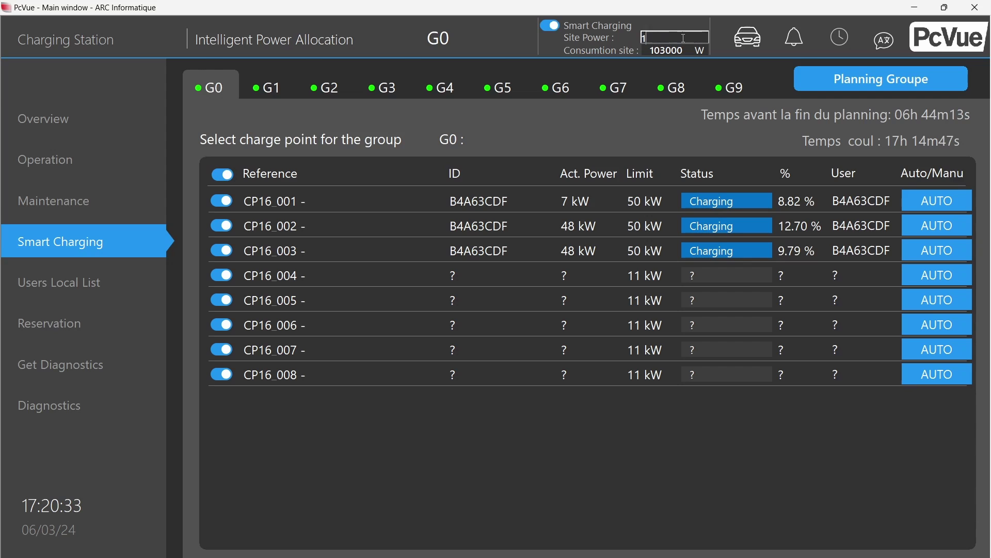
type("00000")
key("Return")
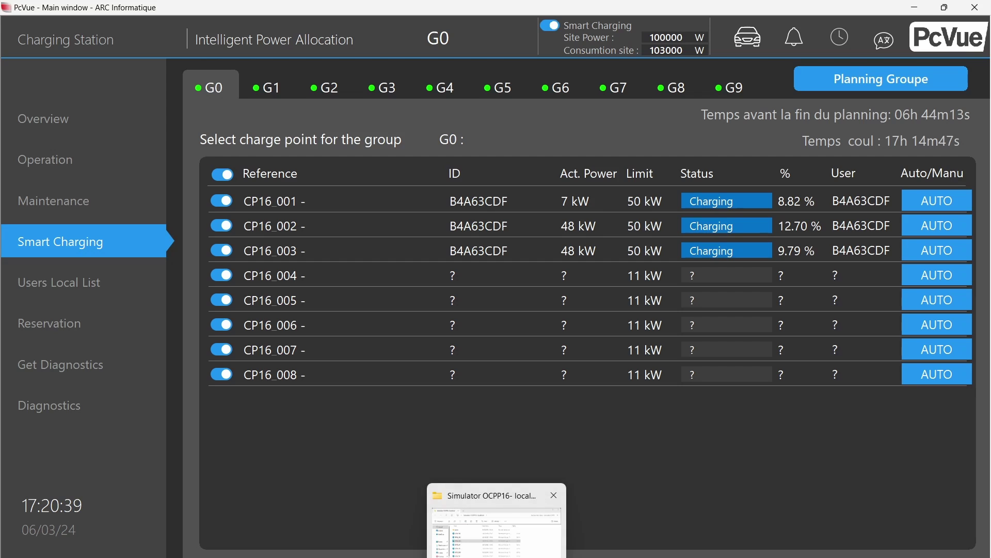
Open the CP16_004 simulator page from the Simulator OCPP16- localhost folder and connect the charge point in Expert Mode
left_click(498, 521)
double_click(317, 299)
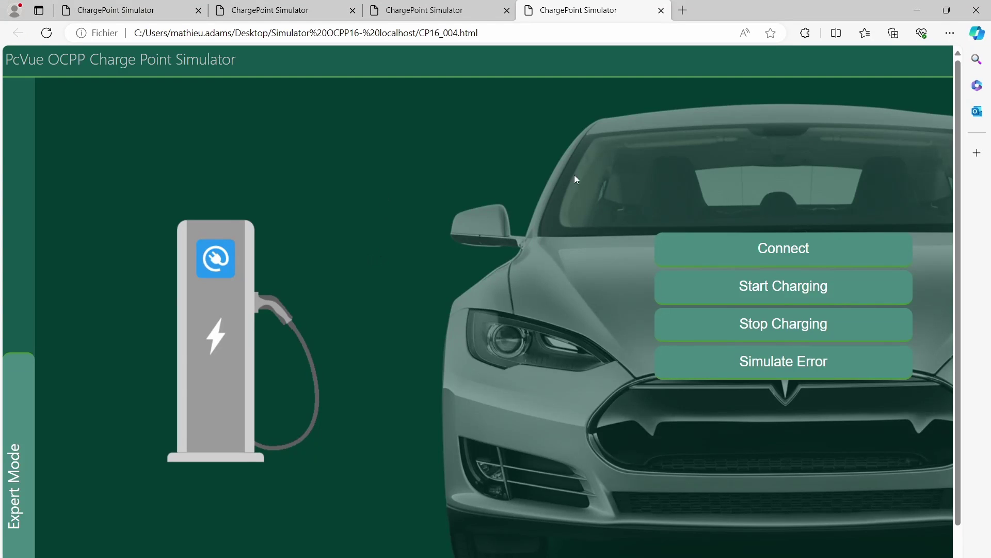
left_click(12, 437)
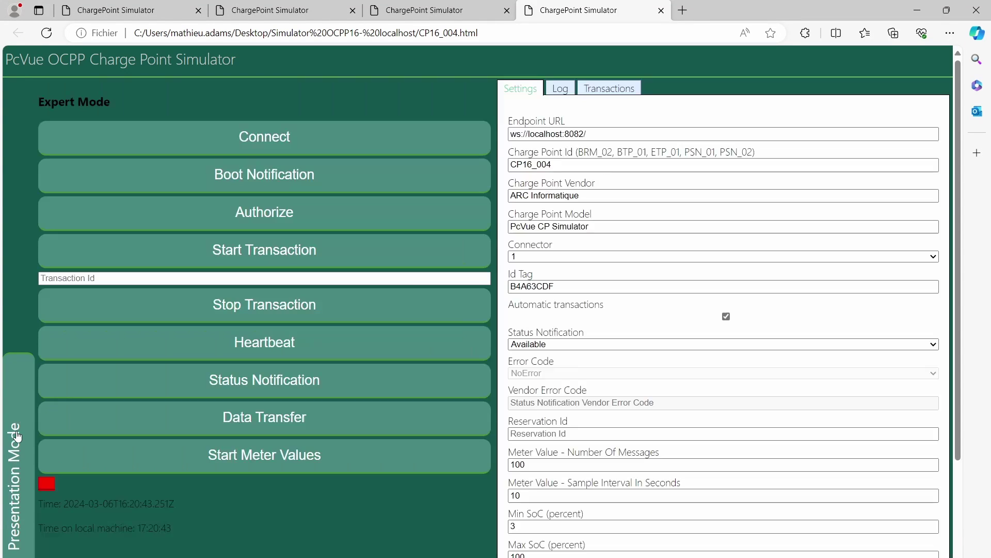
left_click(268, 143)
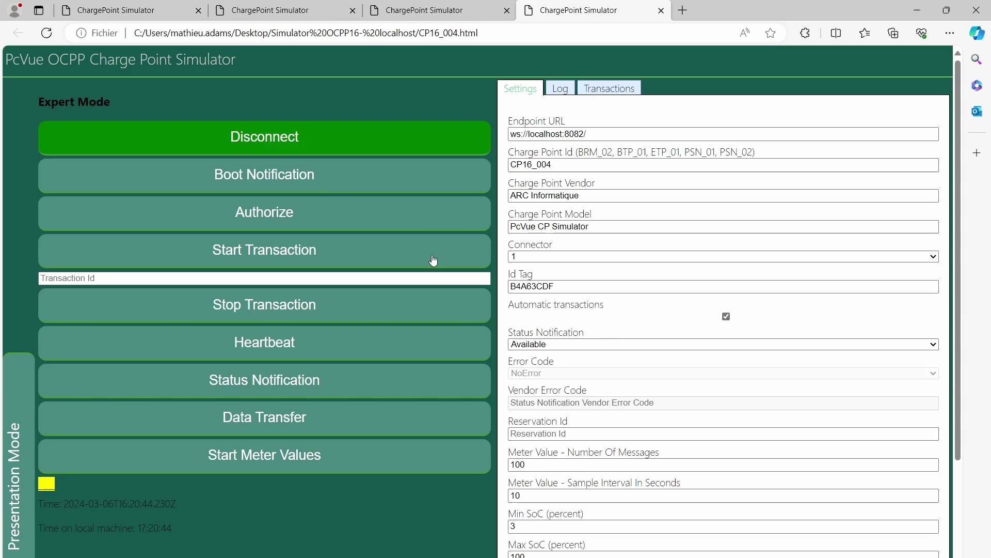
Set the status notification of CP16_004 to Preparing and return to the PcVue main window
left_click(545, 346)
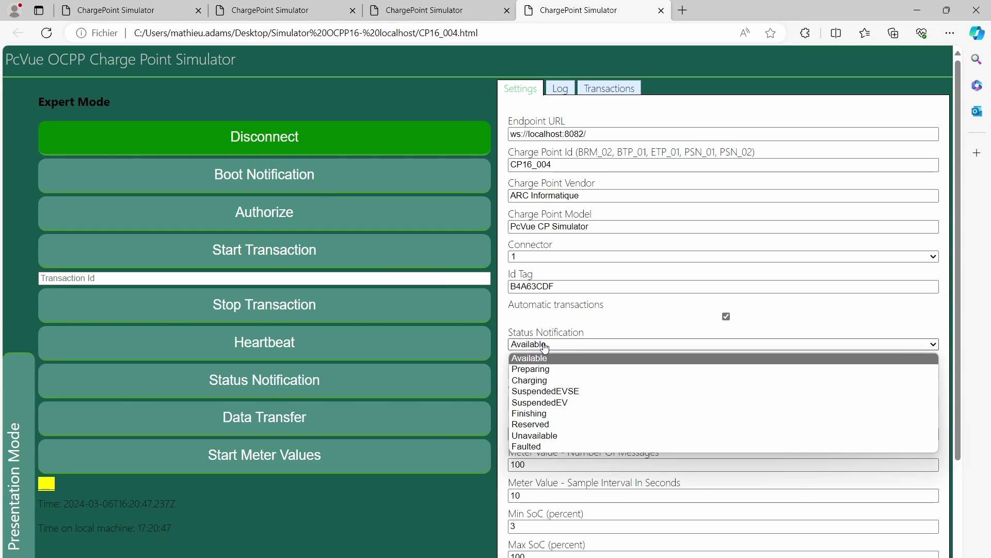
left_click(552, 370)
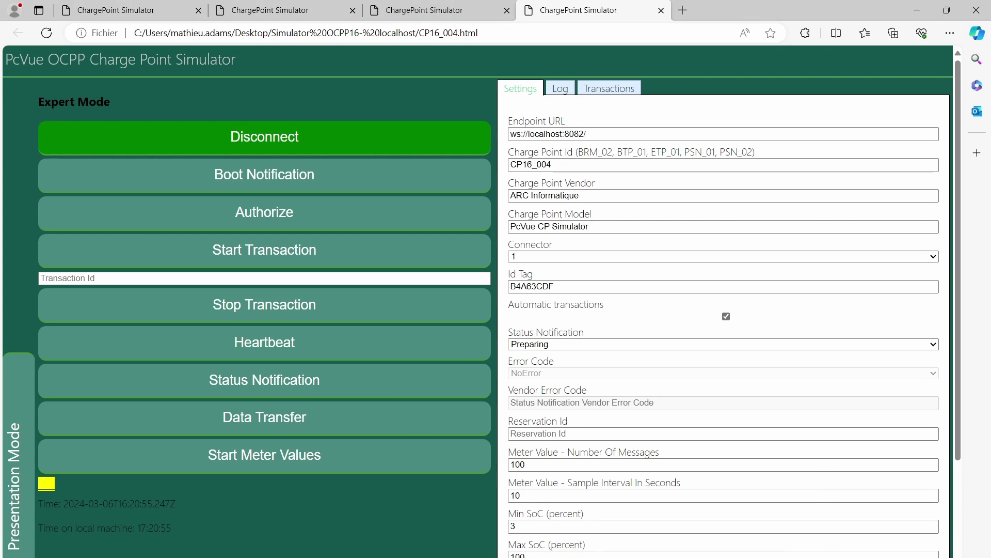
left_click(741, 519)
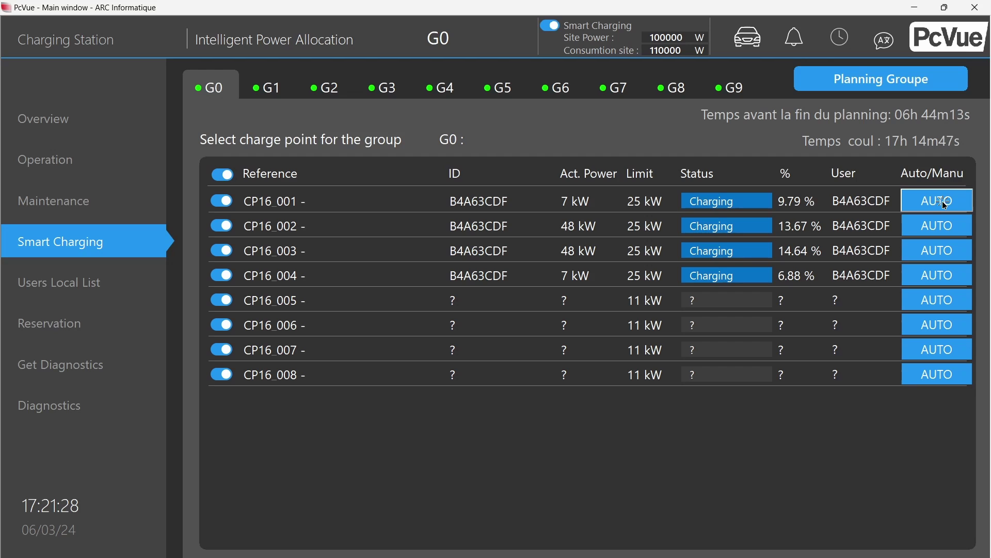
Switch CP16_001 to manual mode in group G0 and remotely stop its charging transaction from the Operation page
left_click(943, 200)
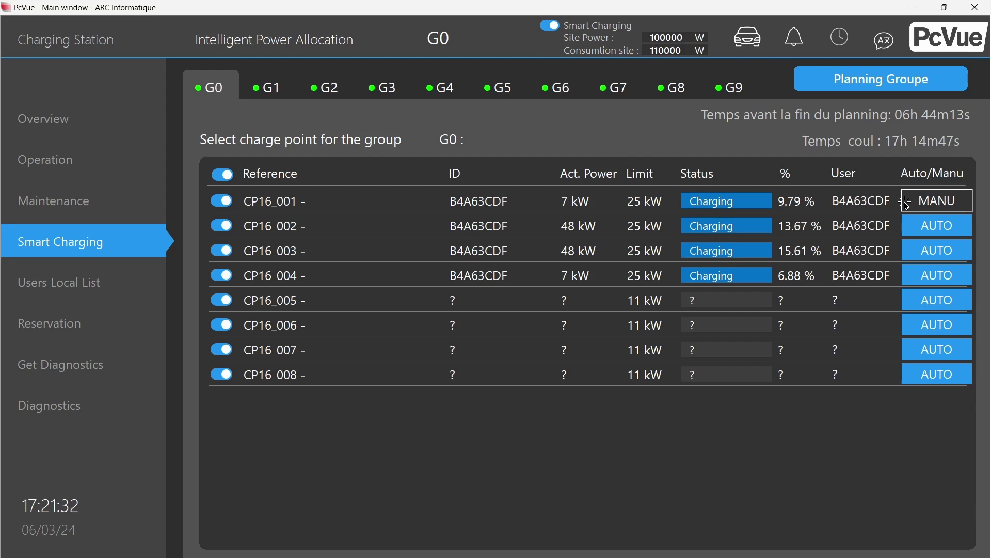
left_click(20, 160)
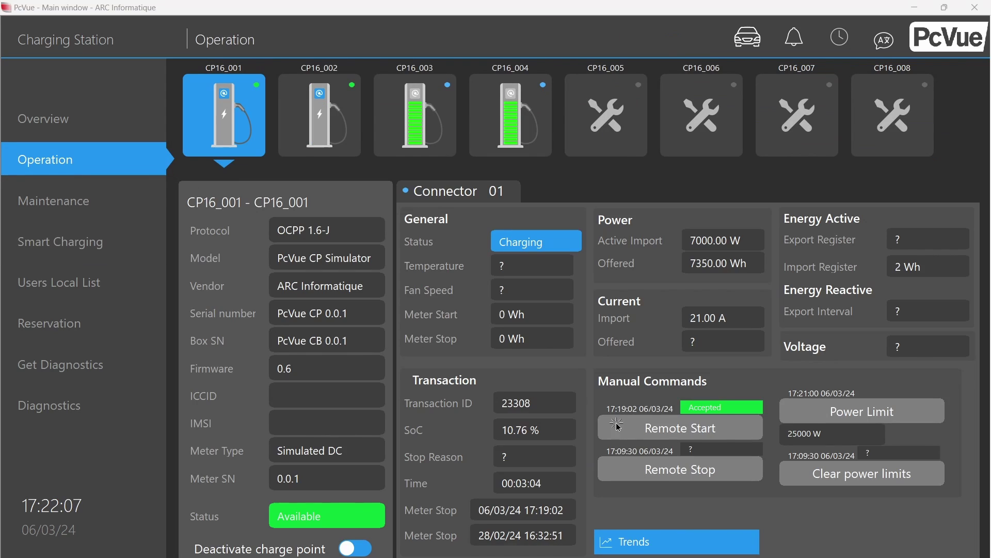
left_click(666, 469)
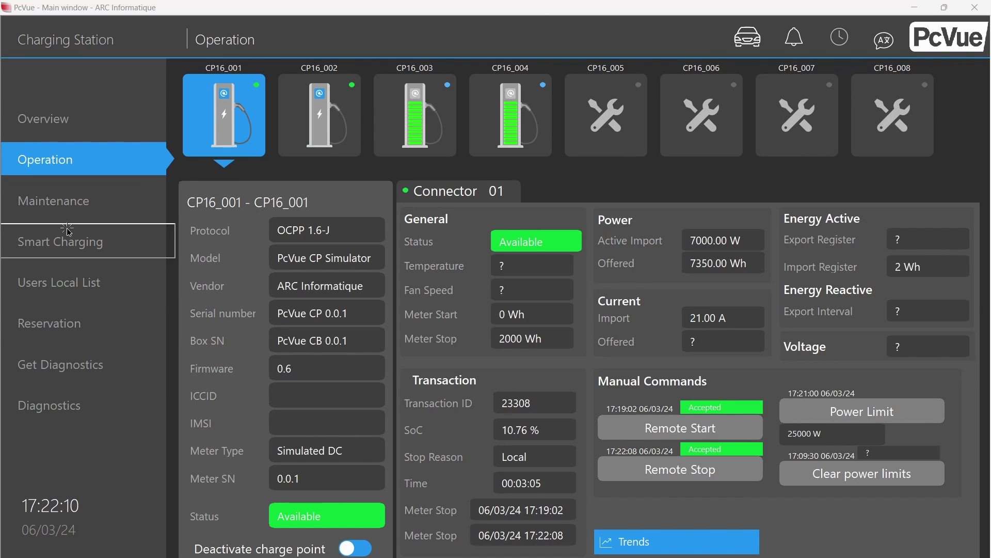
View the Smart Charging Configuration, and set the manual power limit value of CP16_001 connector 01 to 10000 W on the Operation page
left_click(78, 250)
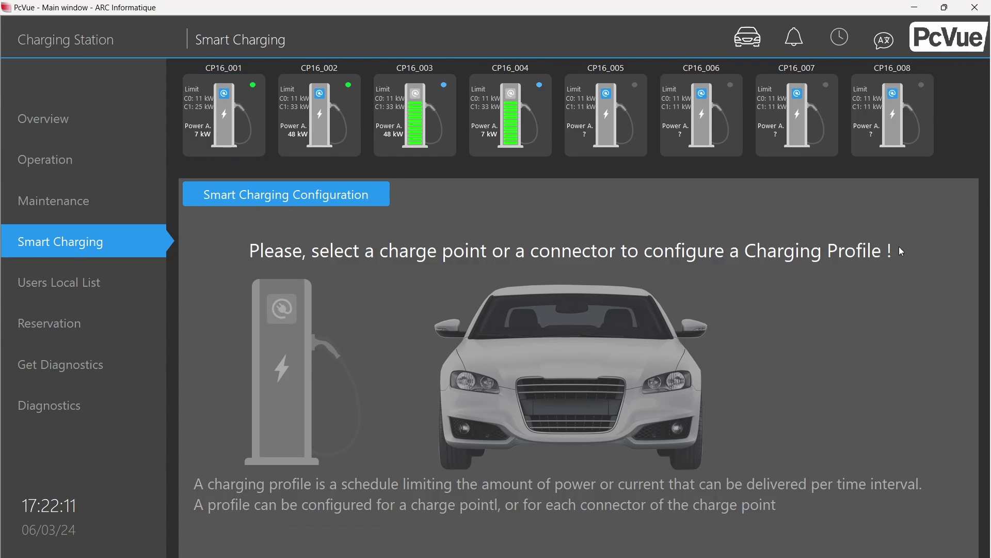
left_click(250, 189)
left_click(478, 41)
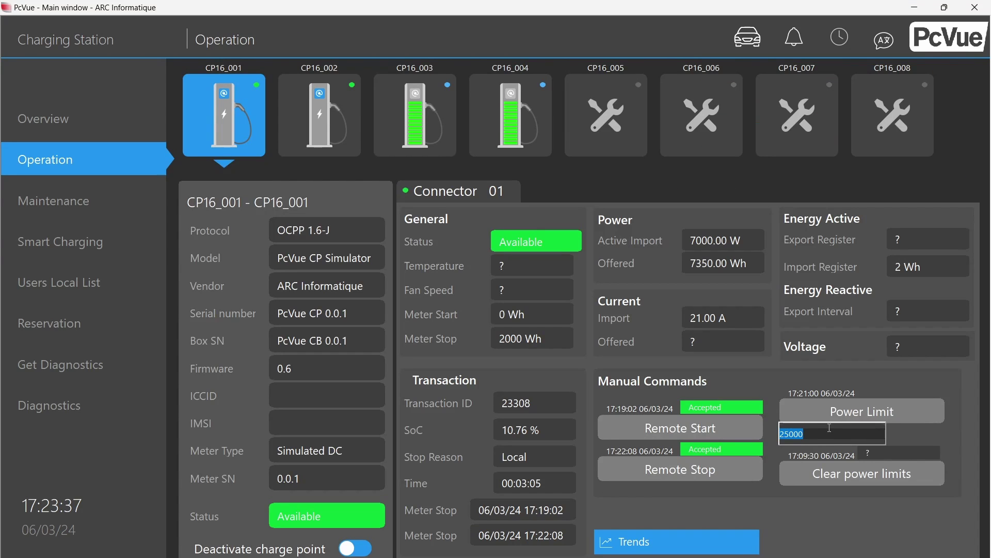
type("10000")
key("Return")
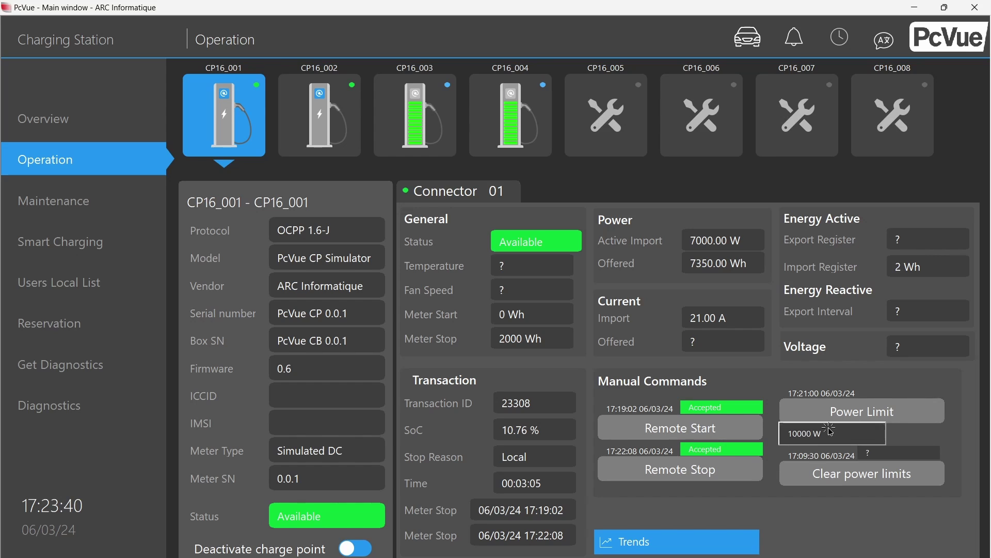
On the Smart Charging page, set the 00h00 period limit of CP16_001's charging profile to 10000 and send the profile
left_click(109, 248)
left_click(255, 144)
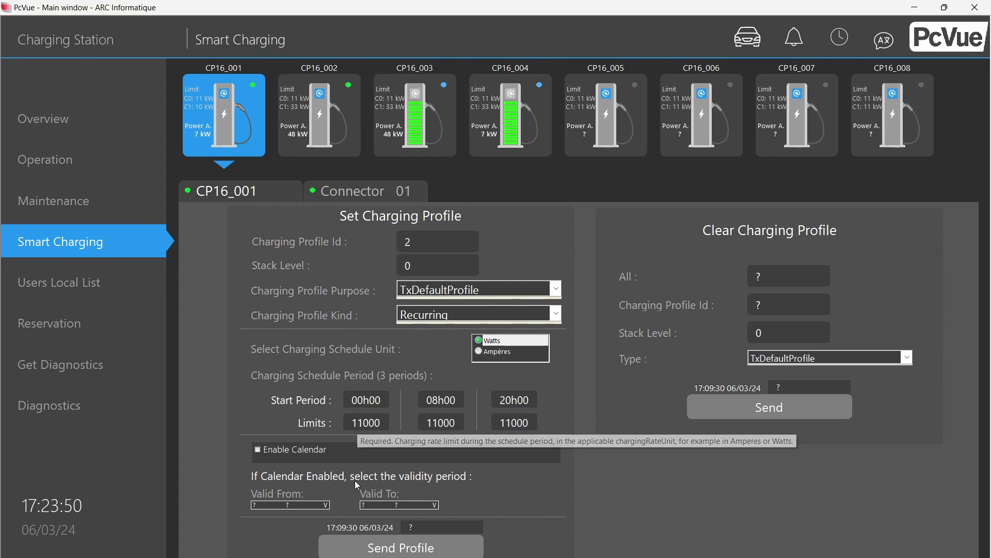
left_click(363, 421)
double_click(367, 418)
type("10")
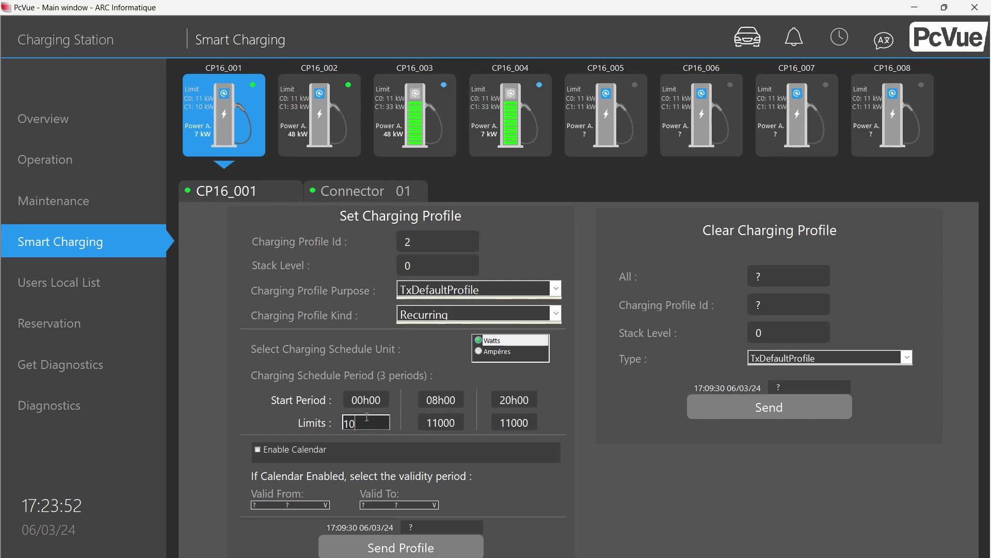
type("000")
key("Return")
left_click(436, 552)
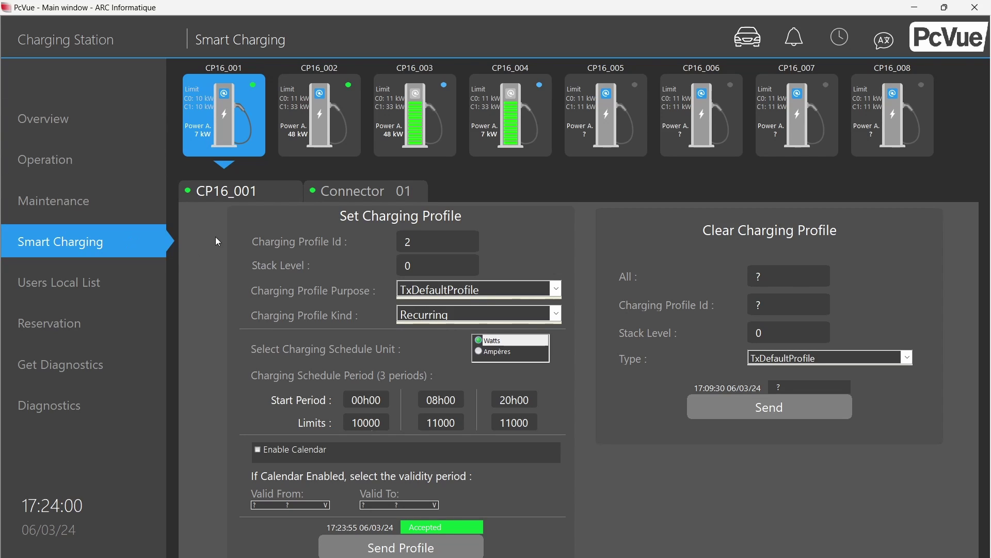
Switch to the CP16_001 simulator in the browser, examine the SetChargingProfile message in its log, and return to the PcVue main window
mouse_move(582, 557)
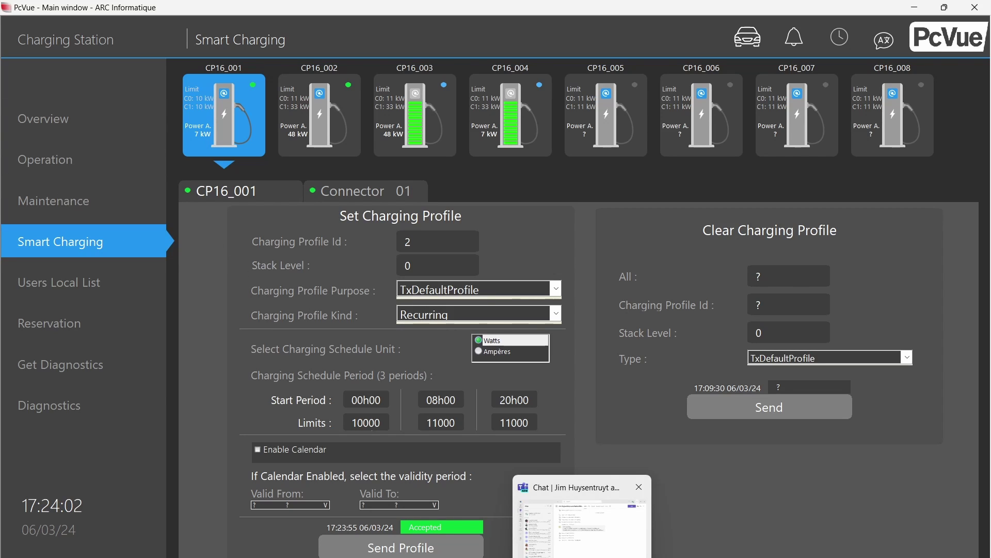
left_click(520, 551)
key("ctrl+shift+Tab")
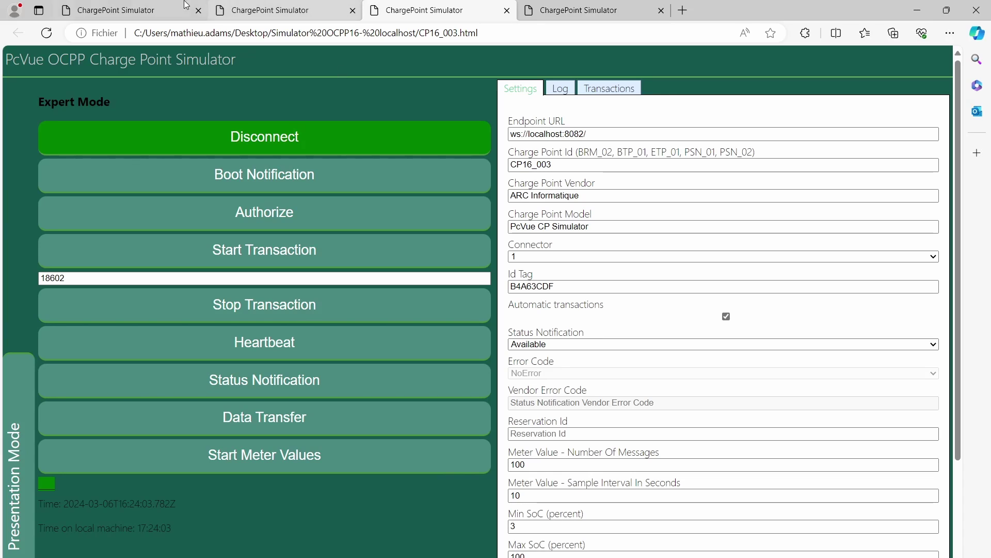
key("ctrl+shift+Tab")
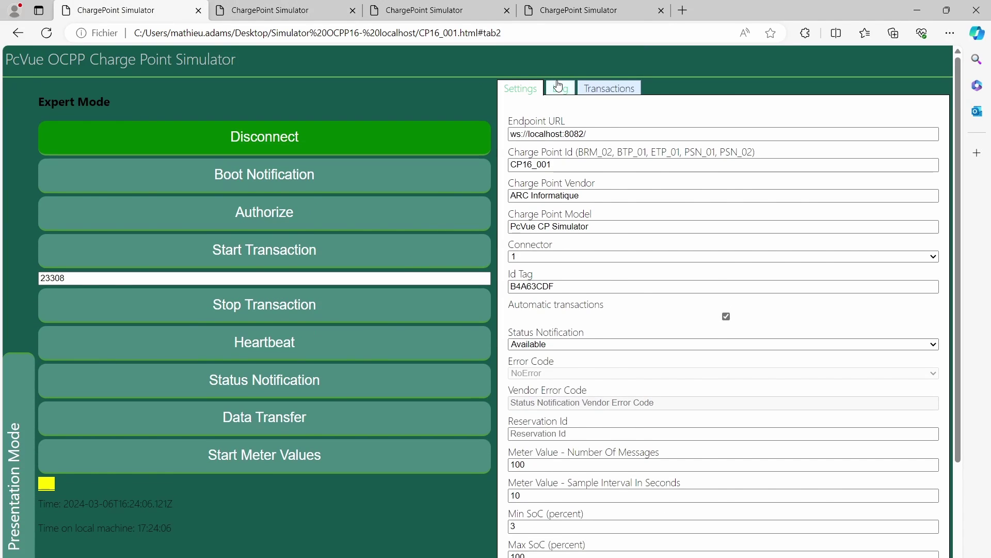
left_click(559, 85)
scroll(537, 391, "down", 2)
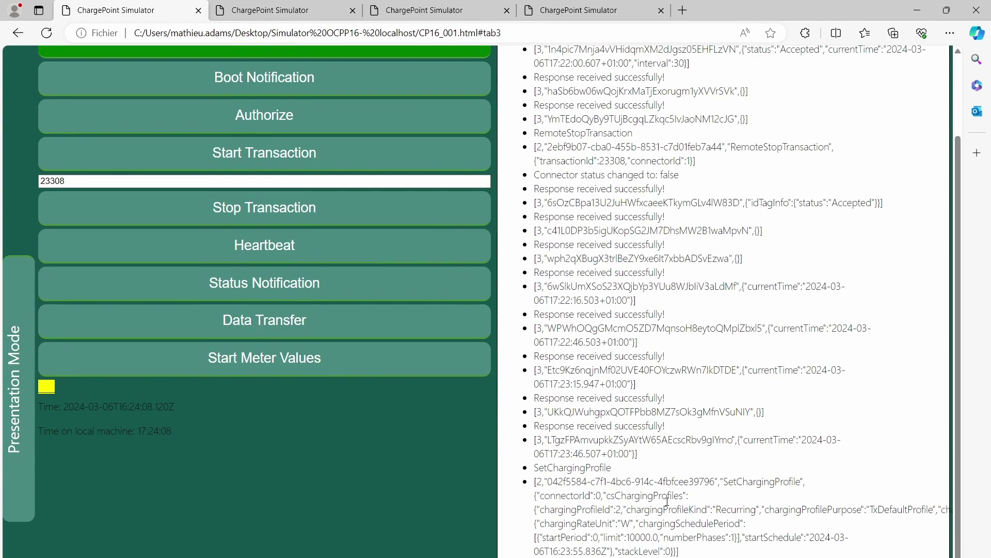
left_click_drag(692, 555, 613, 538)
left_click(917, 9)
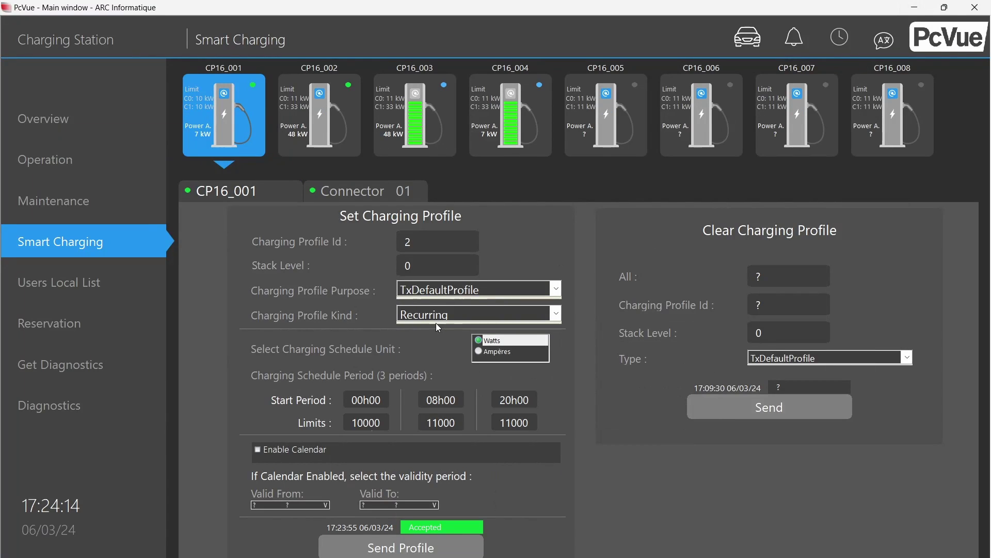